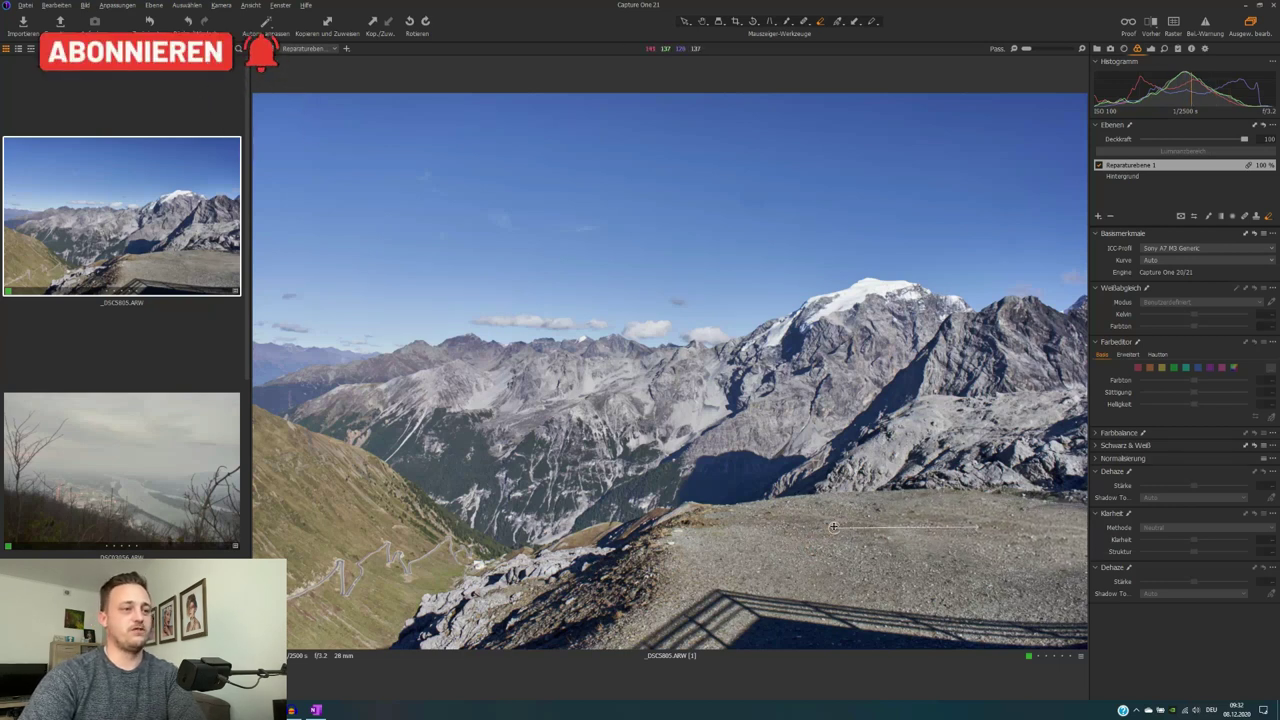
pyautogui.click(833, 527)
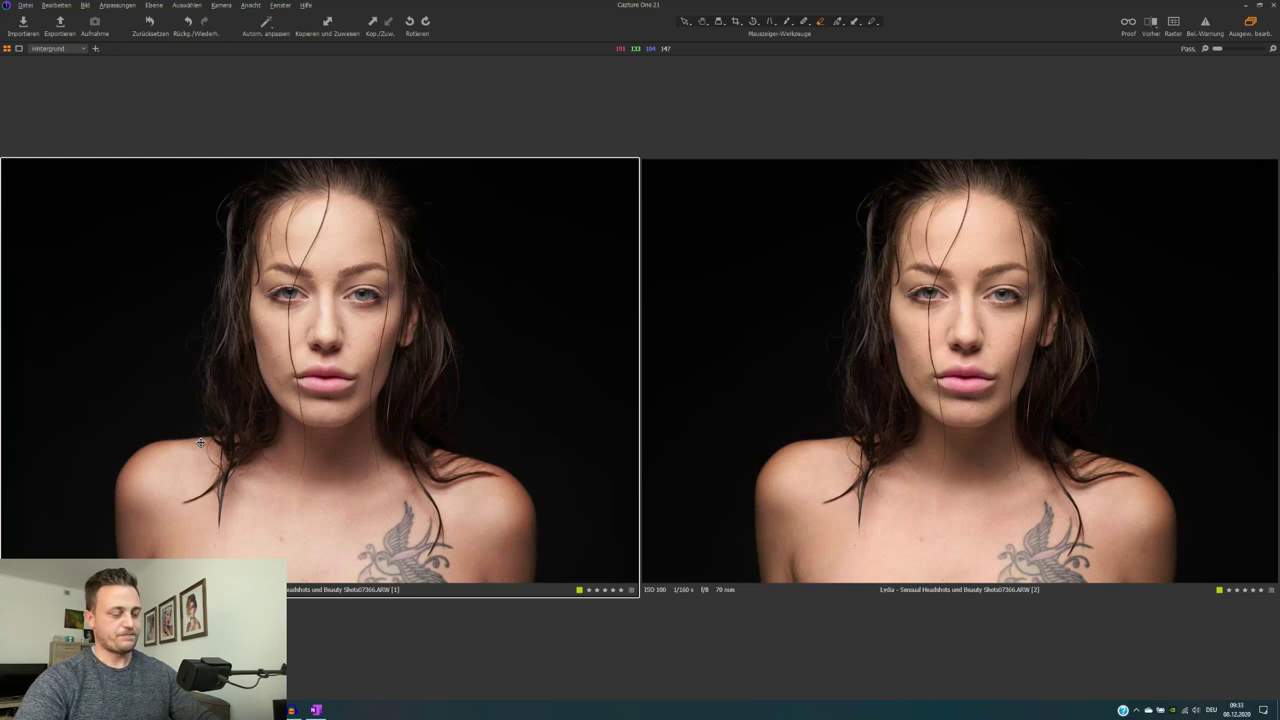
# Compare the two portrait variants side by side without the browser and check which ICC profile each one uses.
pyautogui.hotkey('ctrl', 'b')
pyautogui.hotkey('ctrl', 'b')
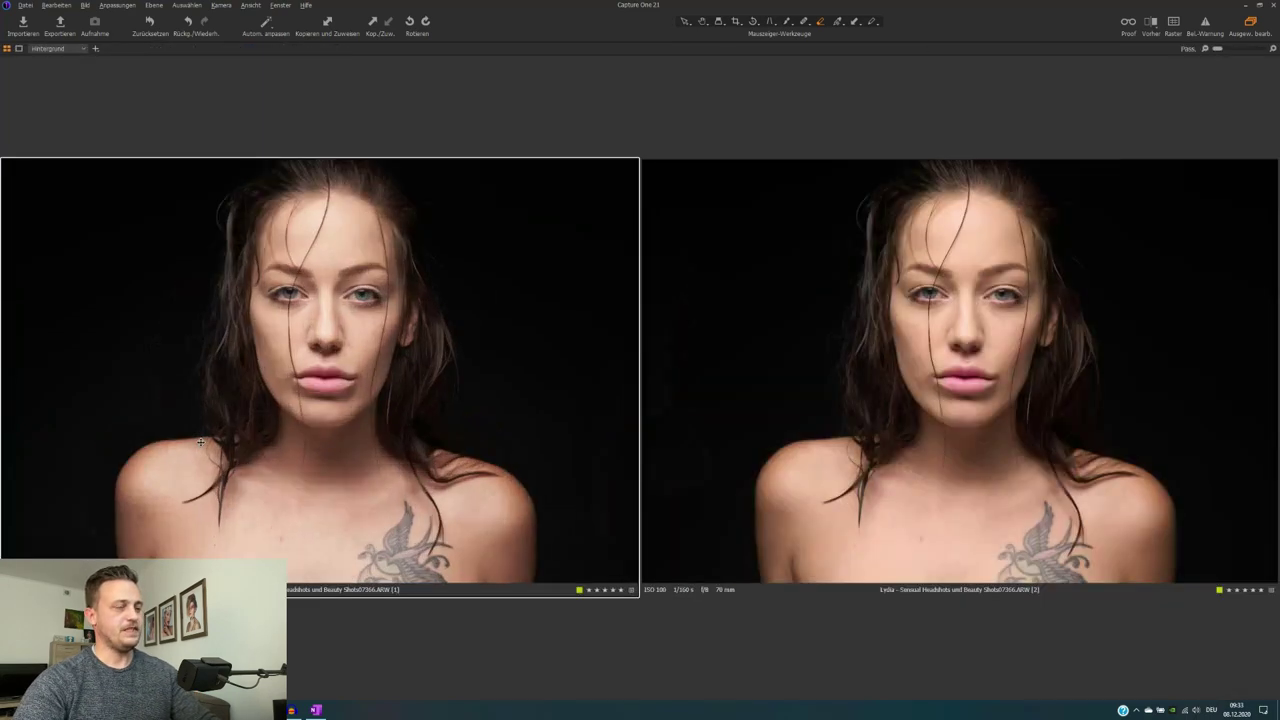
pyautogui.hotkey('ctrl', 't')
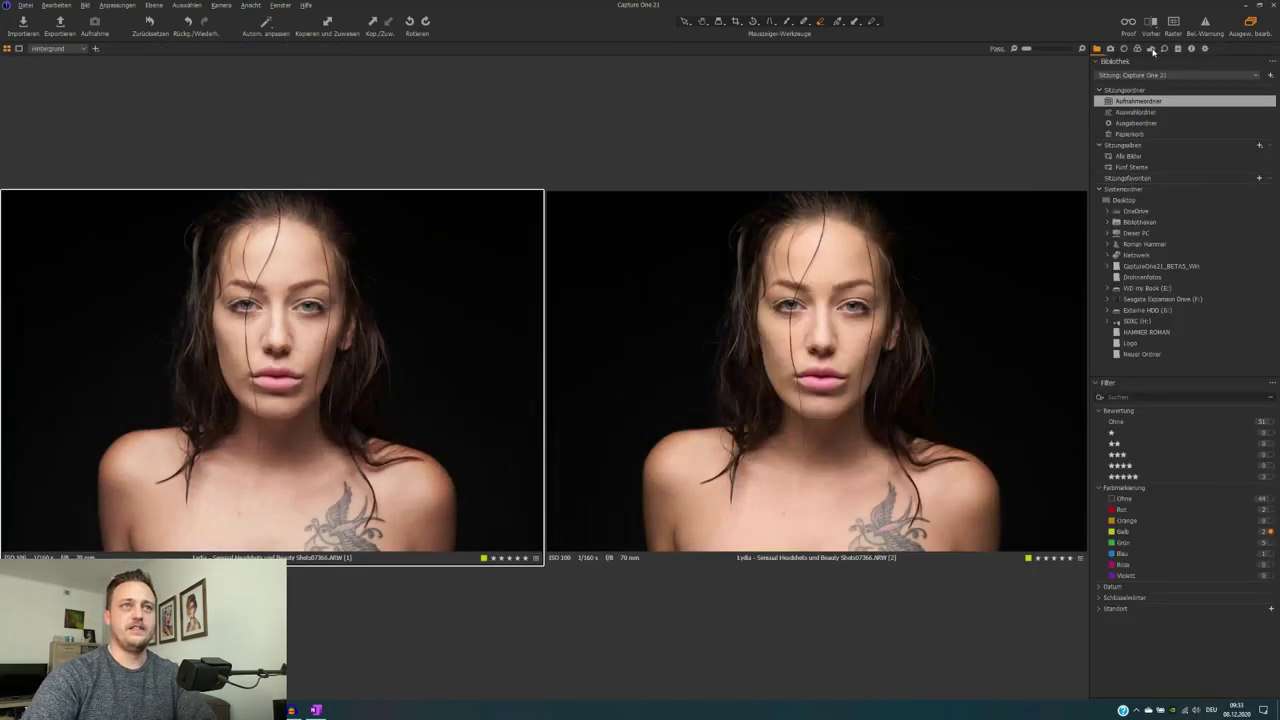
pyautogui.click(1151, 49)
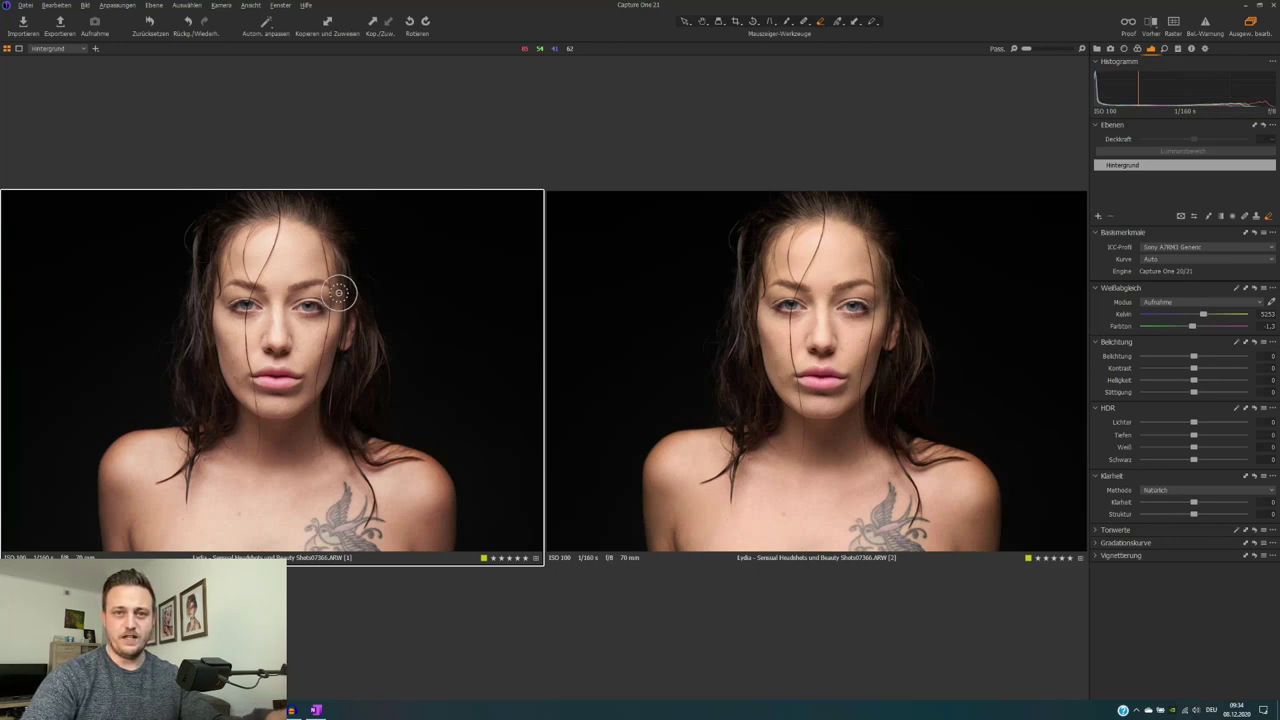
pyautogui.click(757, 289)
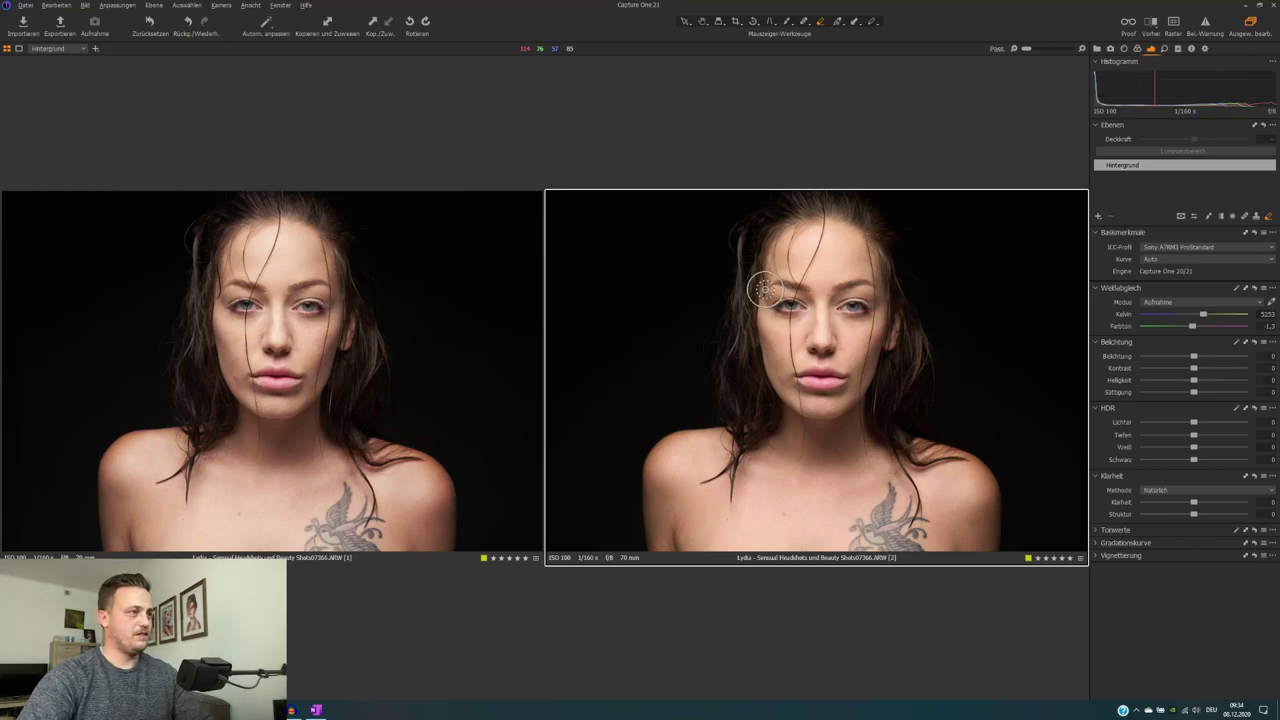
pyautogui.hotkey('ctrl', 't')
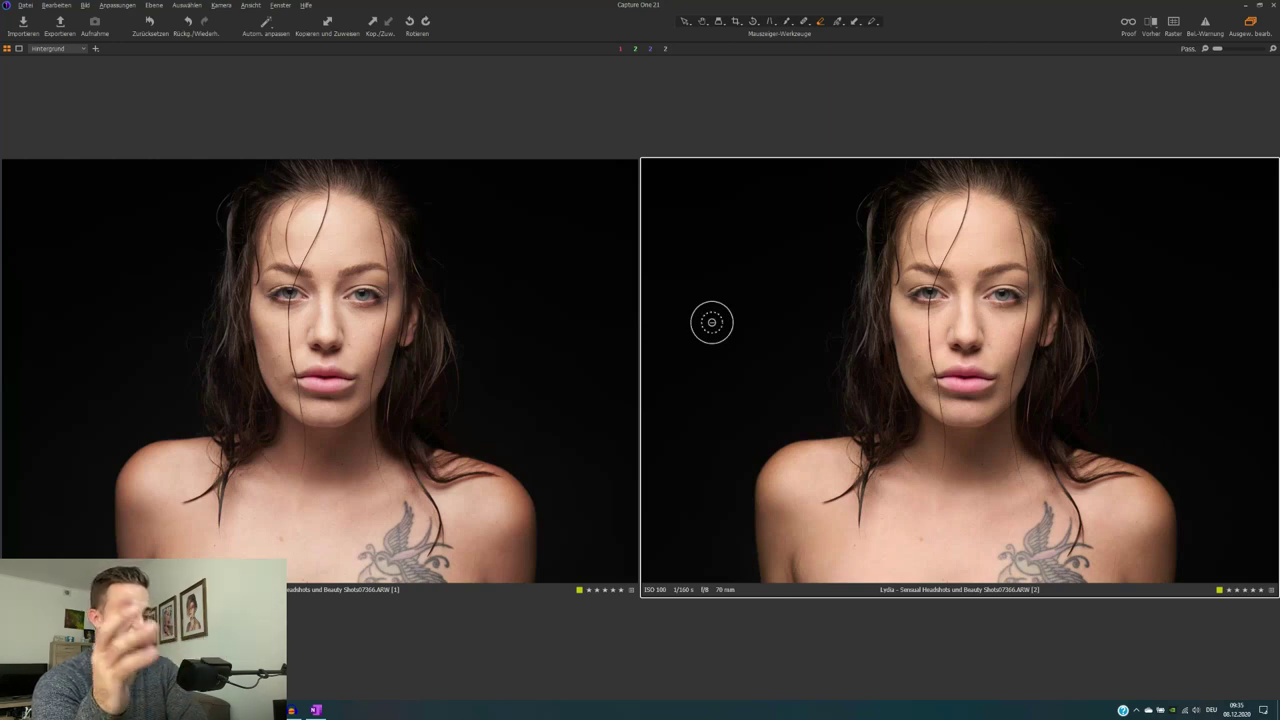
# Show the image browser and tools again and filter the images to the green (Grün) colour tag.
pyautogui.hotkey('ctrl', 'shift', 'b')
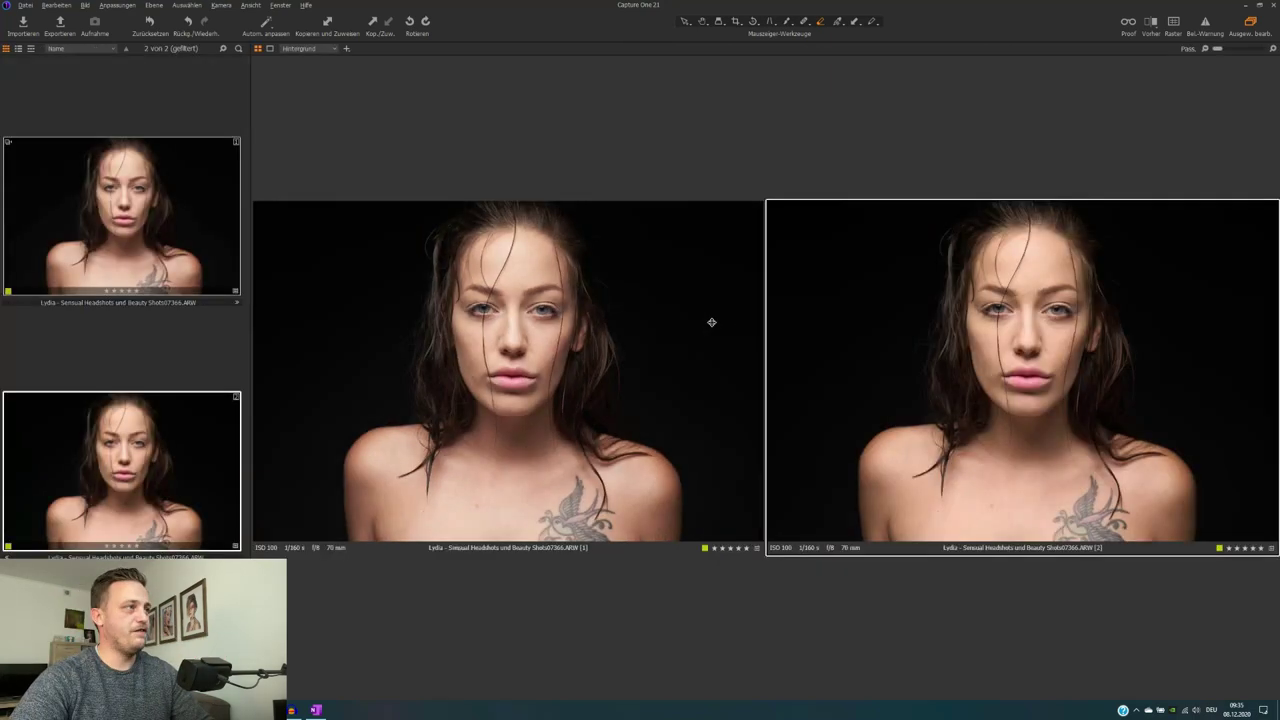
pyautogui.hotkey('ctrl', 't')
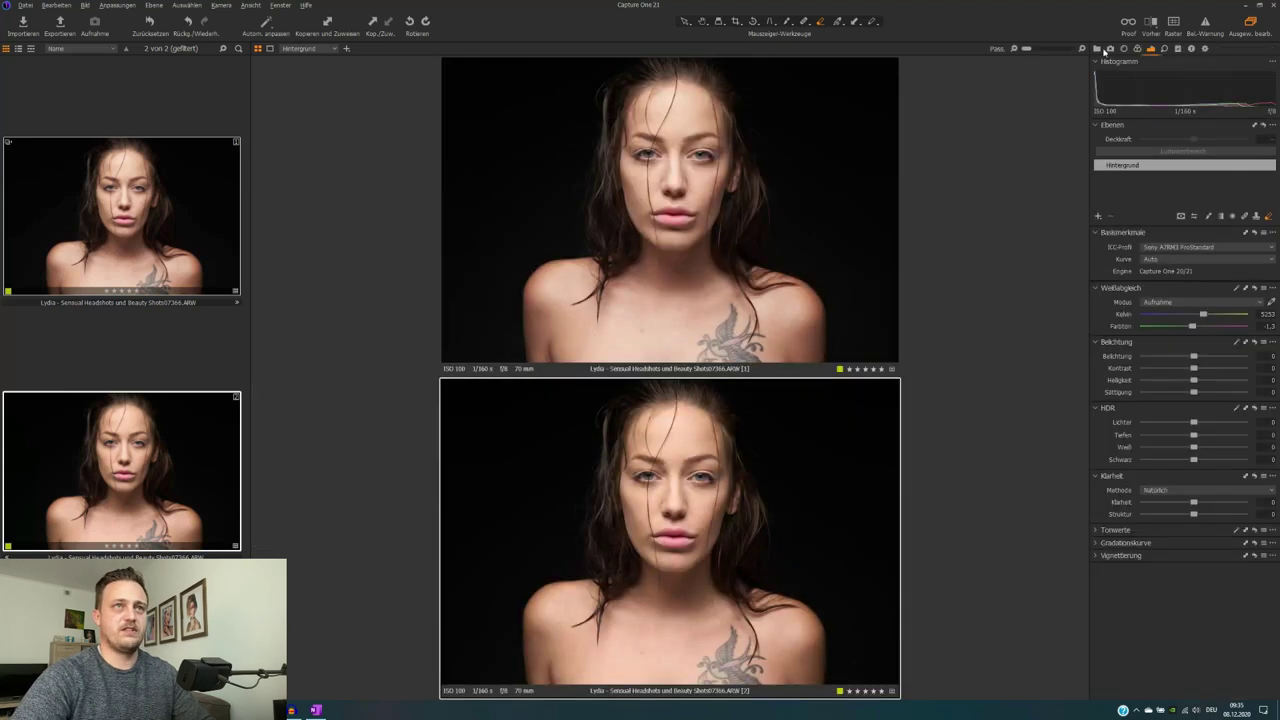
pyautogui.click(1101, 49)
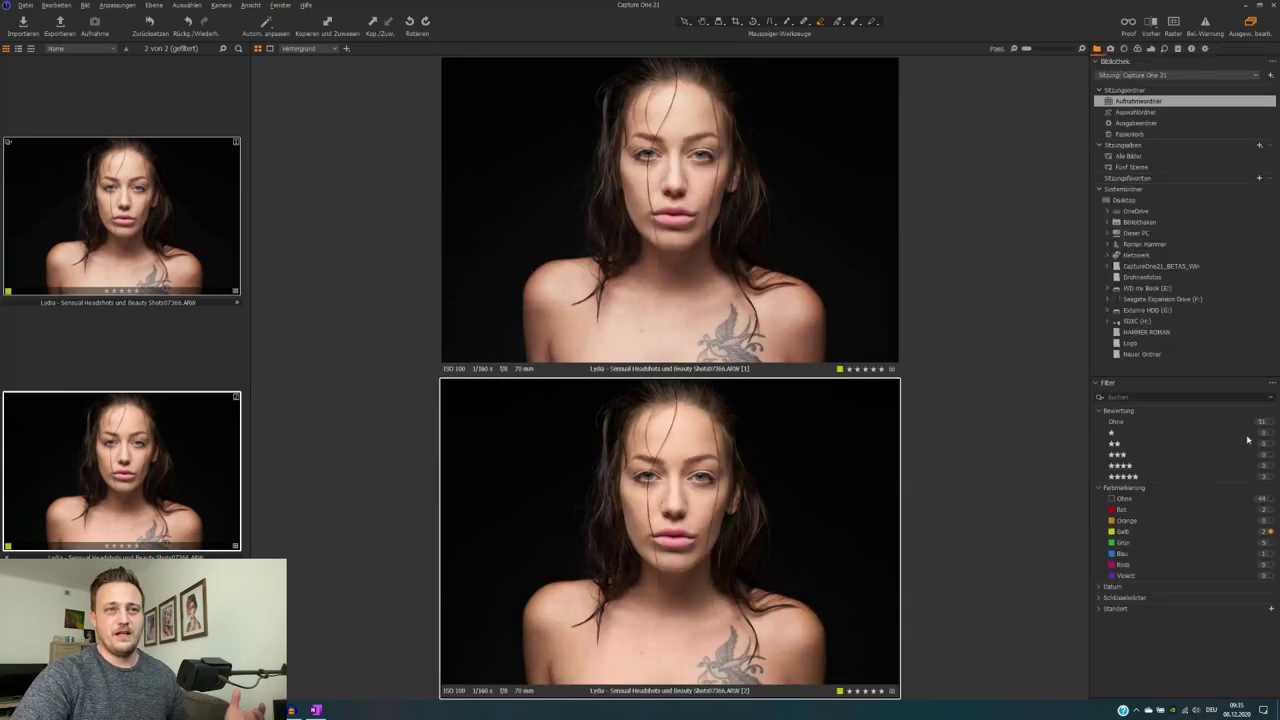
pyautogui.click(1270, 510)
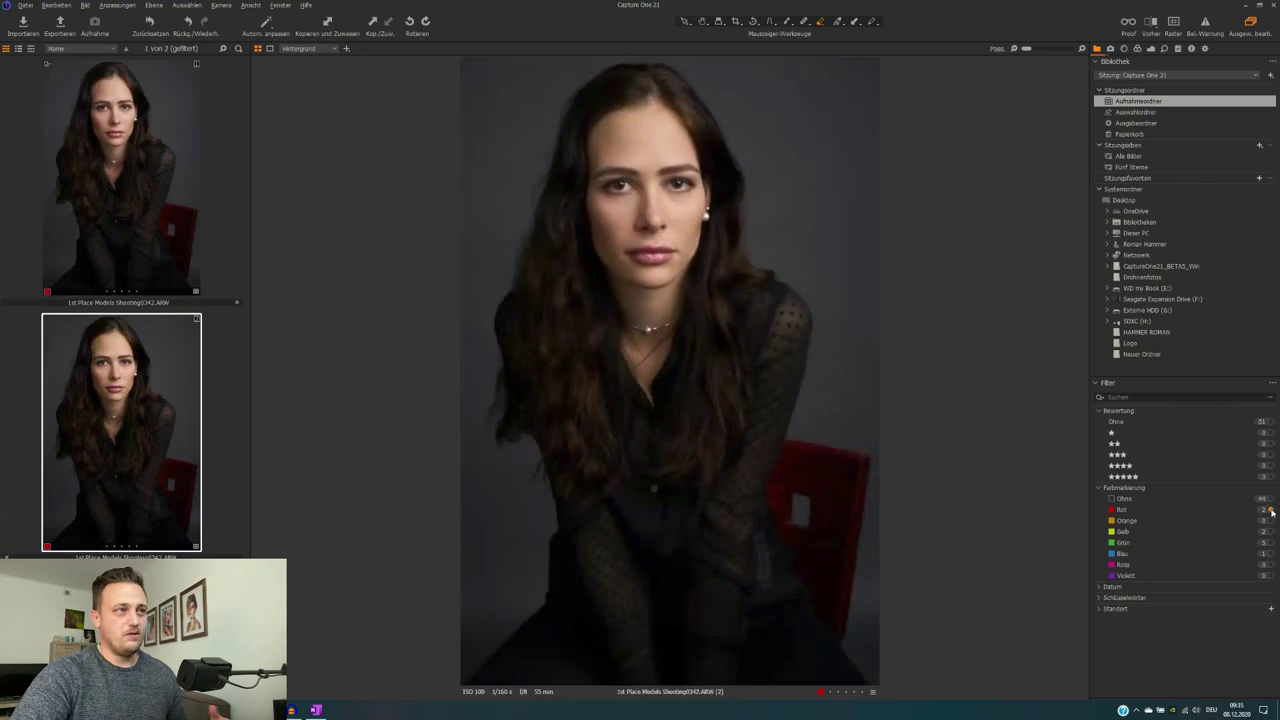
pyautogui.click(1268, 521)
pyautogui.click(1268, 542)
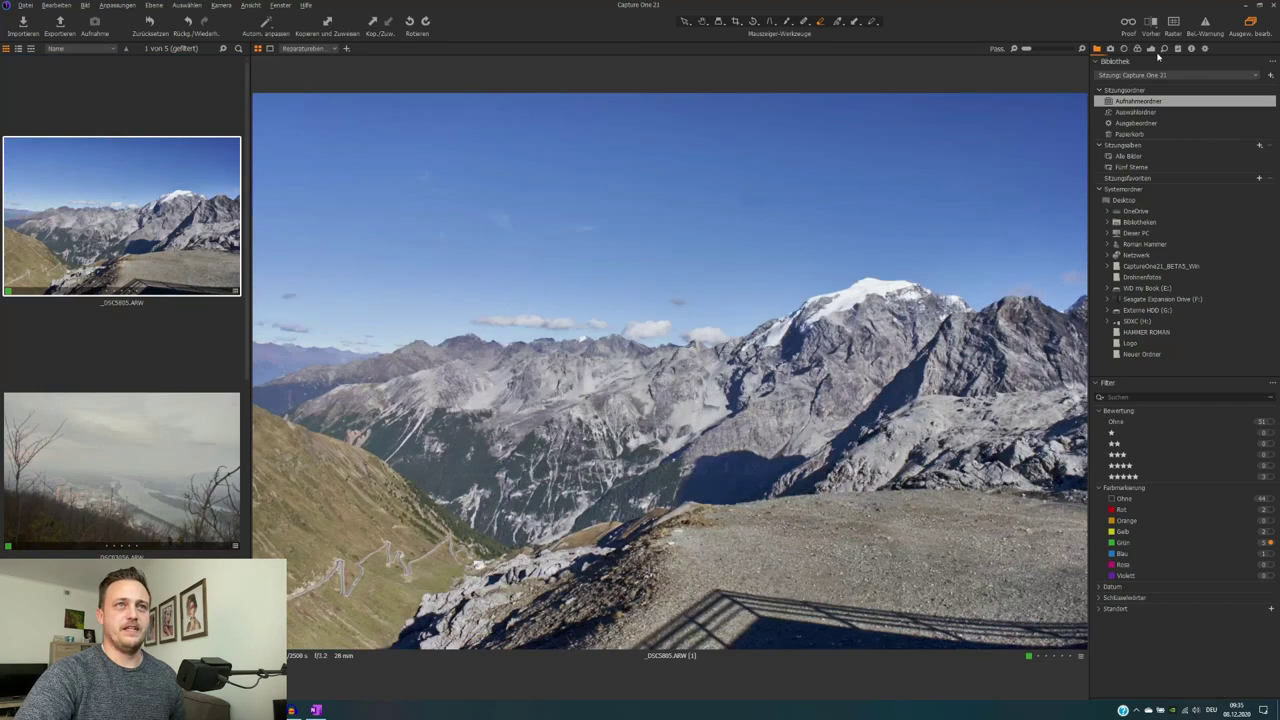
# Set the mountain photo's ICC profile to Sony A7 M3 ProStandard.
pyautogui.click(1151, 49)
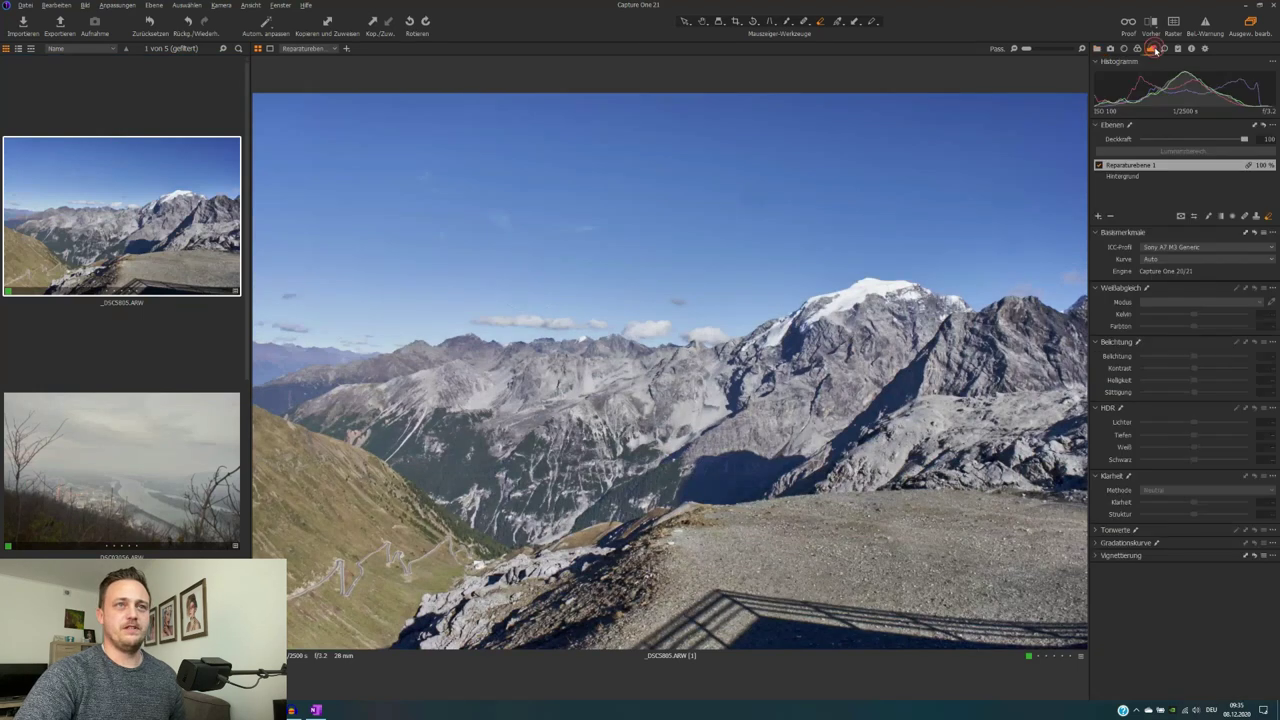
pyautogui.click(1187, 248)
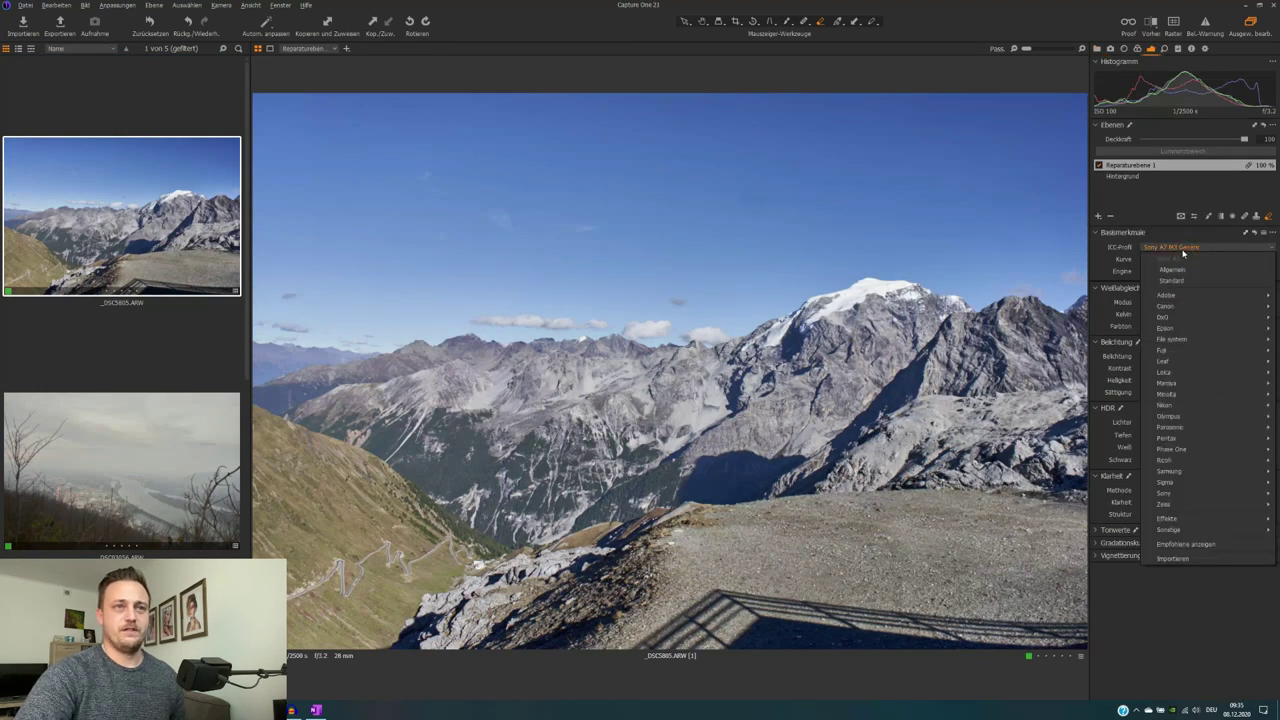
pyautogui.moveTo(1213, 494)
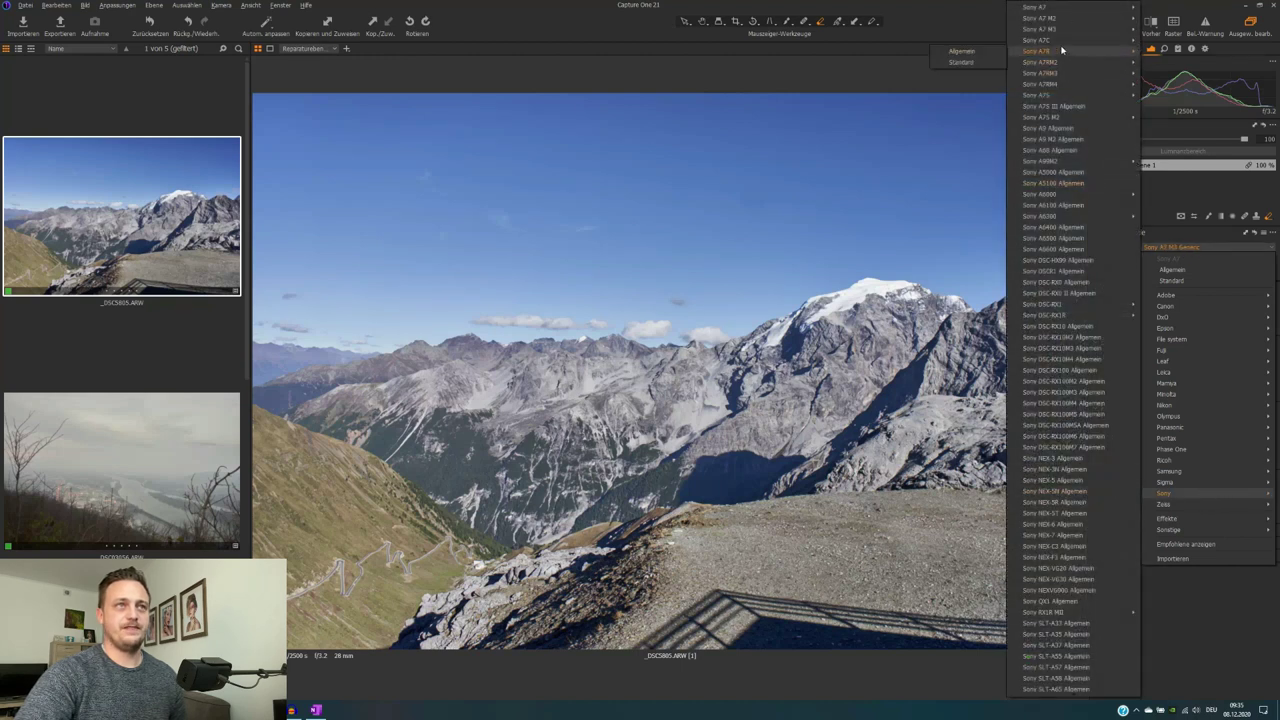
pyautogui.moveTo(1059, 33)
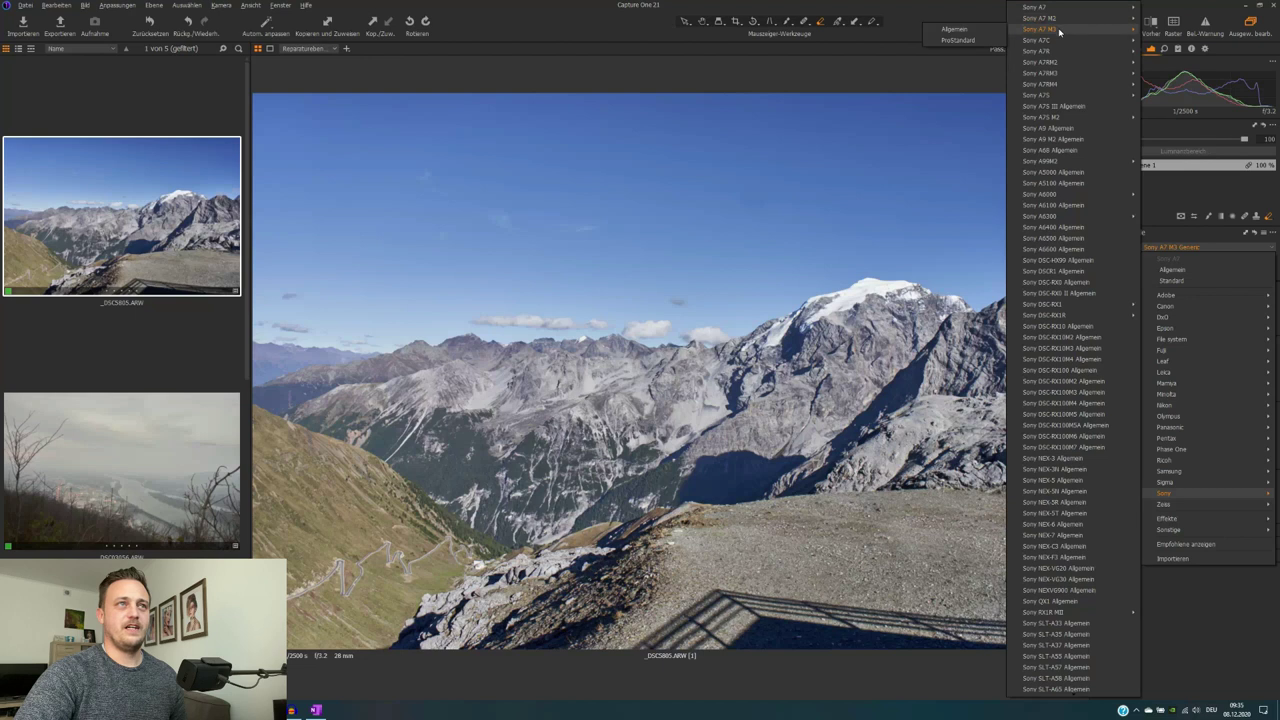
pyautogui.click(975, 42)
# Clone the mountain photo's variant and set the original variant's ICC profile to Sony A7 M3 Allgemein.
pyautogui.rightClick(148, 225)
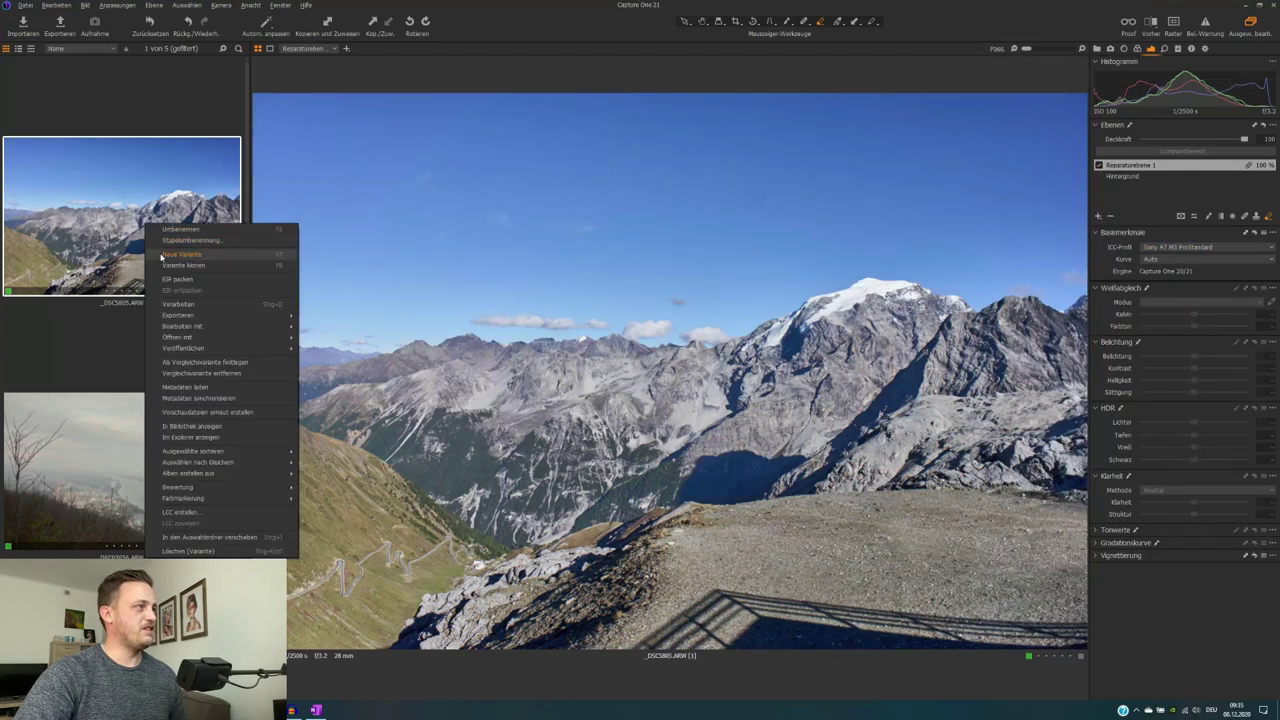
pyautogui.click(180, 261)
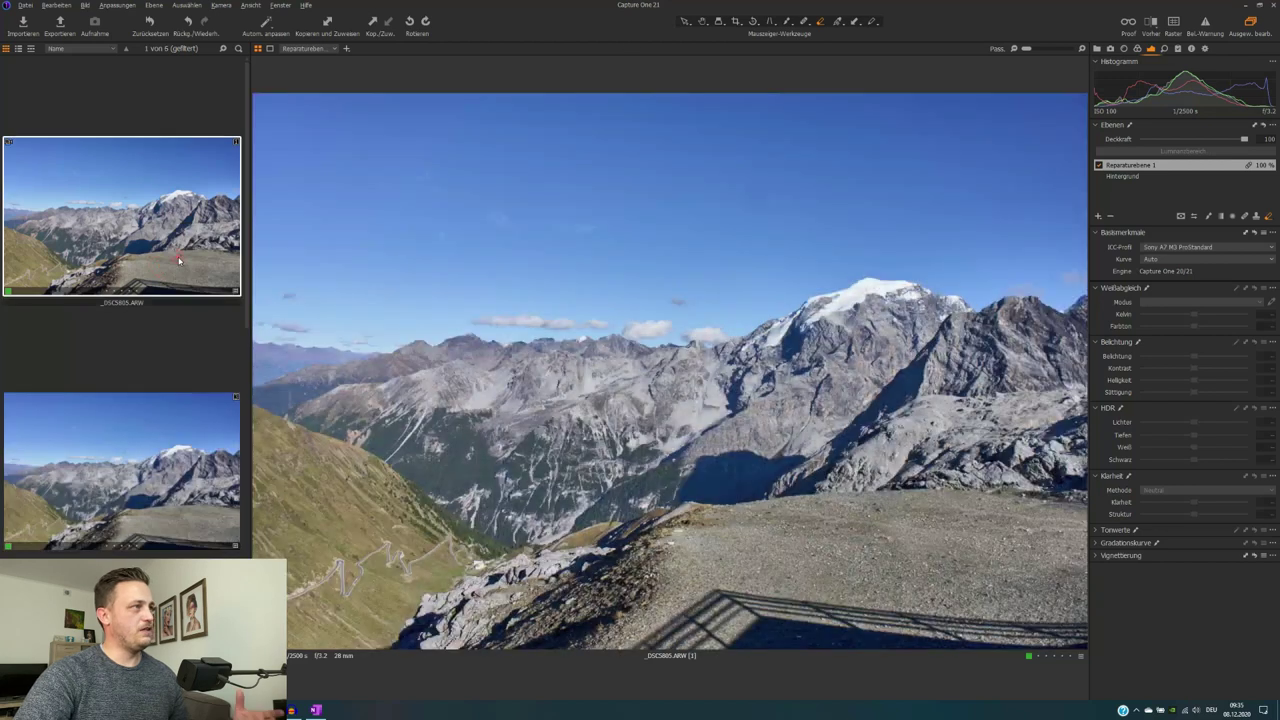
pyautogui.click(1204, 247)
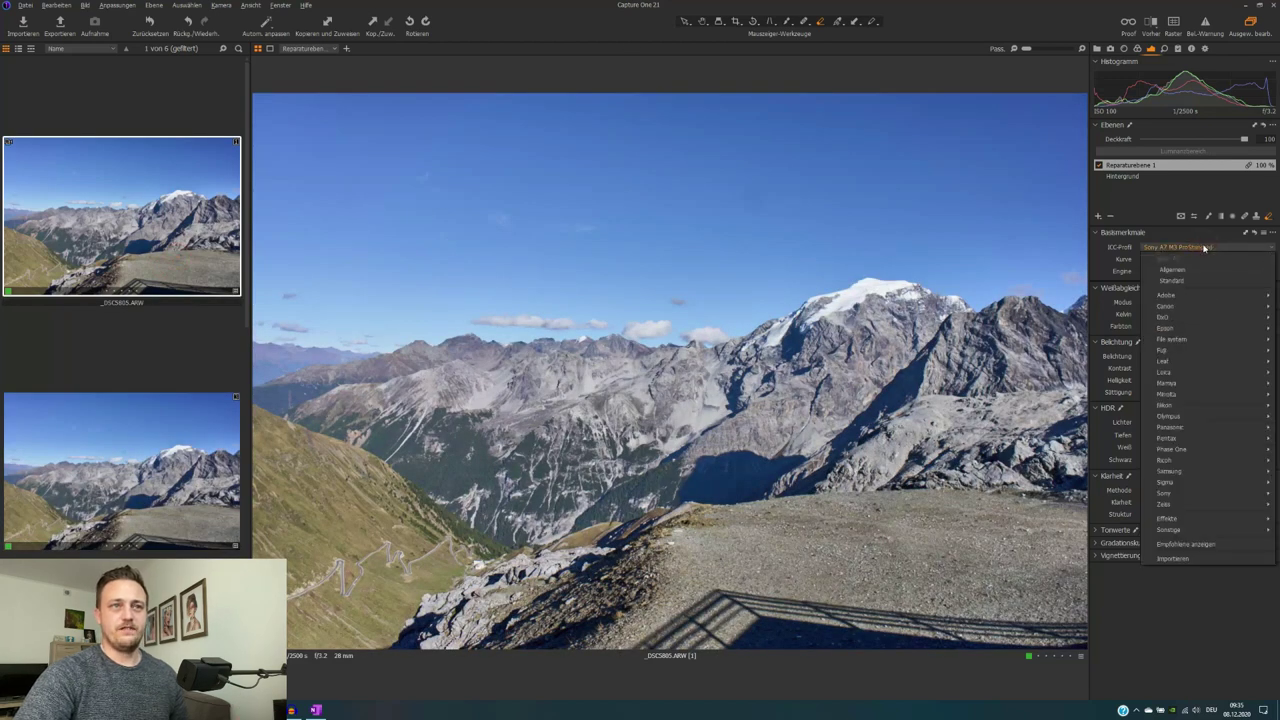
pyautogui.moveTo(1172, 495)
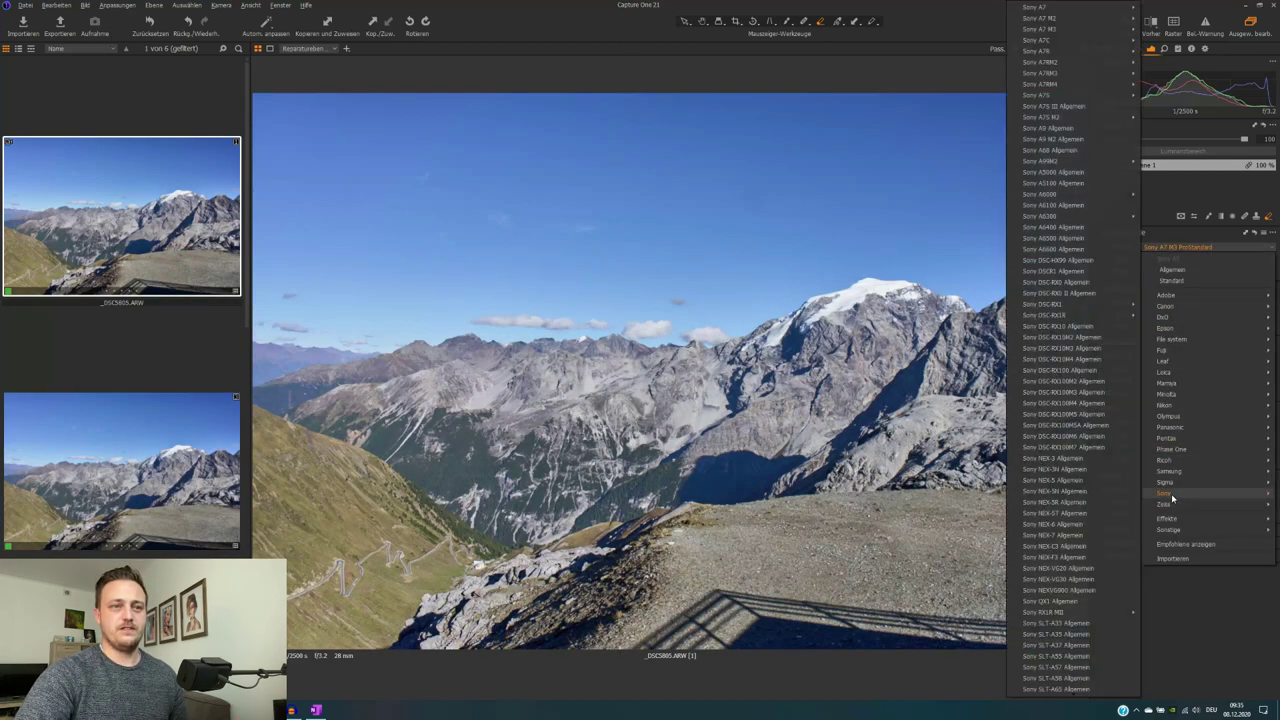
pyautogui.moveTo(1045, 29)
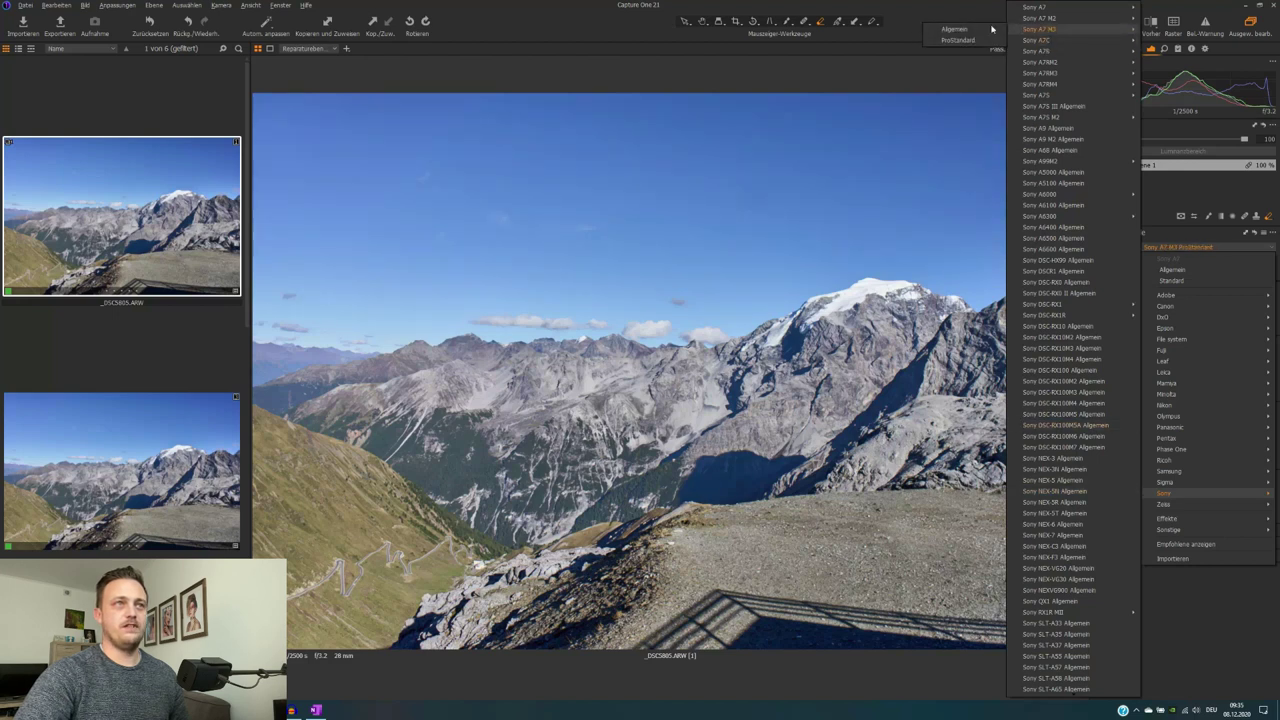
pyautogui.click(992, 29)
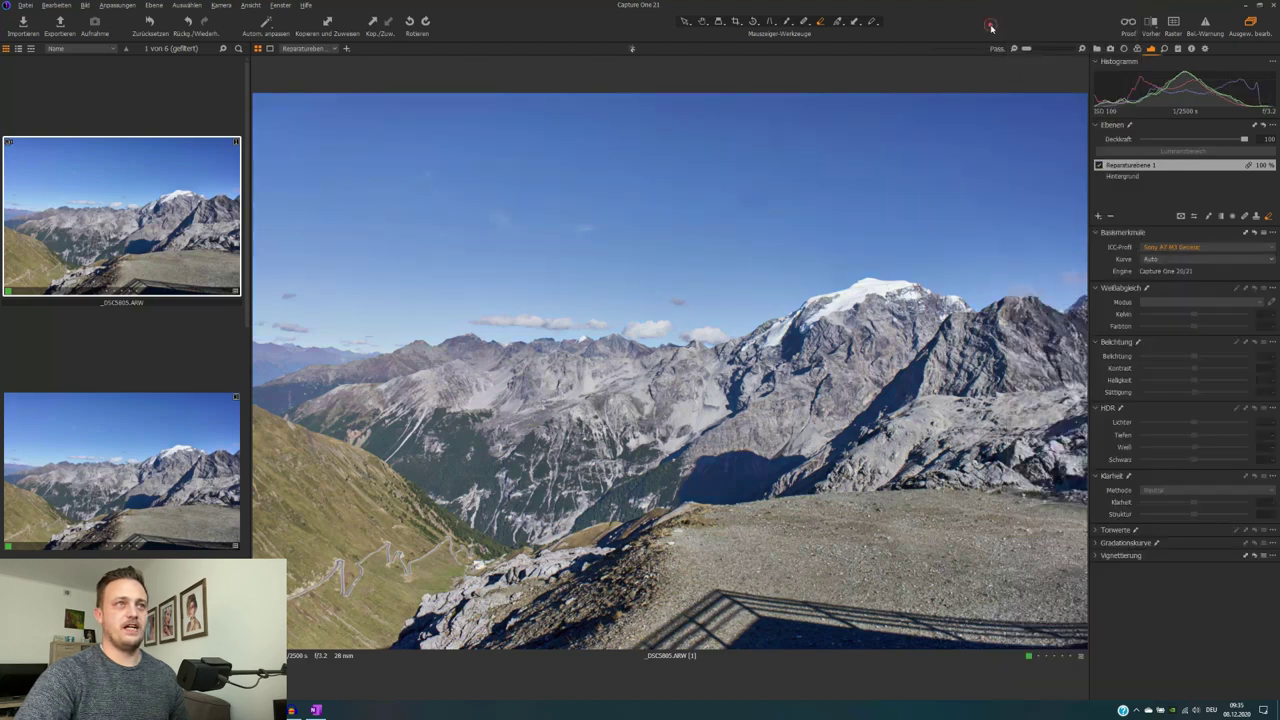
# Compare both mountain variants side by side with the browser hidden, checking the ICC profile of each.
pyautogui.keyDown('ctrl'); pyautogui.click(198, 468); pyautogui.keyUp('ctrl')
pyautogui.hotkey('ctrl', 'b')
pyautogui.hotkey('ctrl', 't')
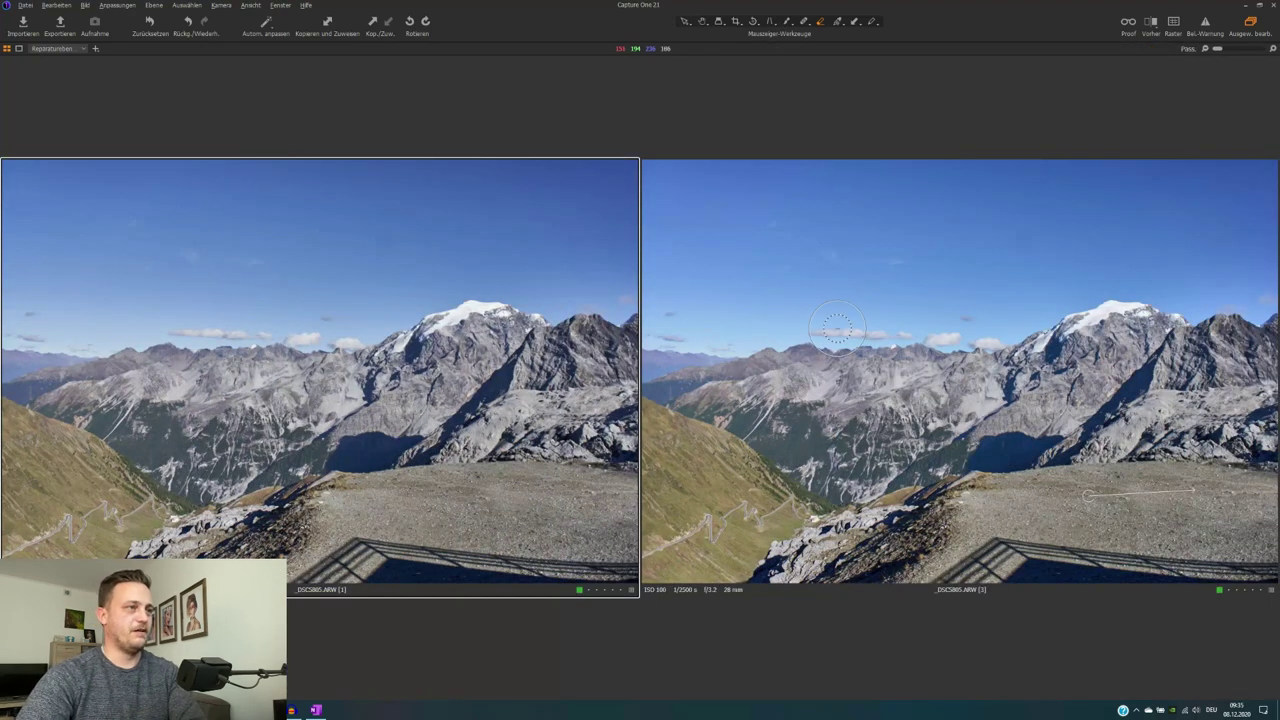
pyautogui.hotkey('ctrl', 't')
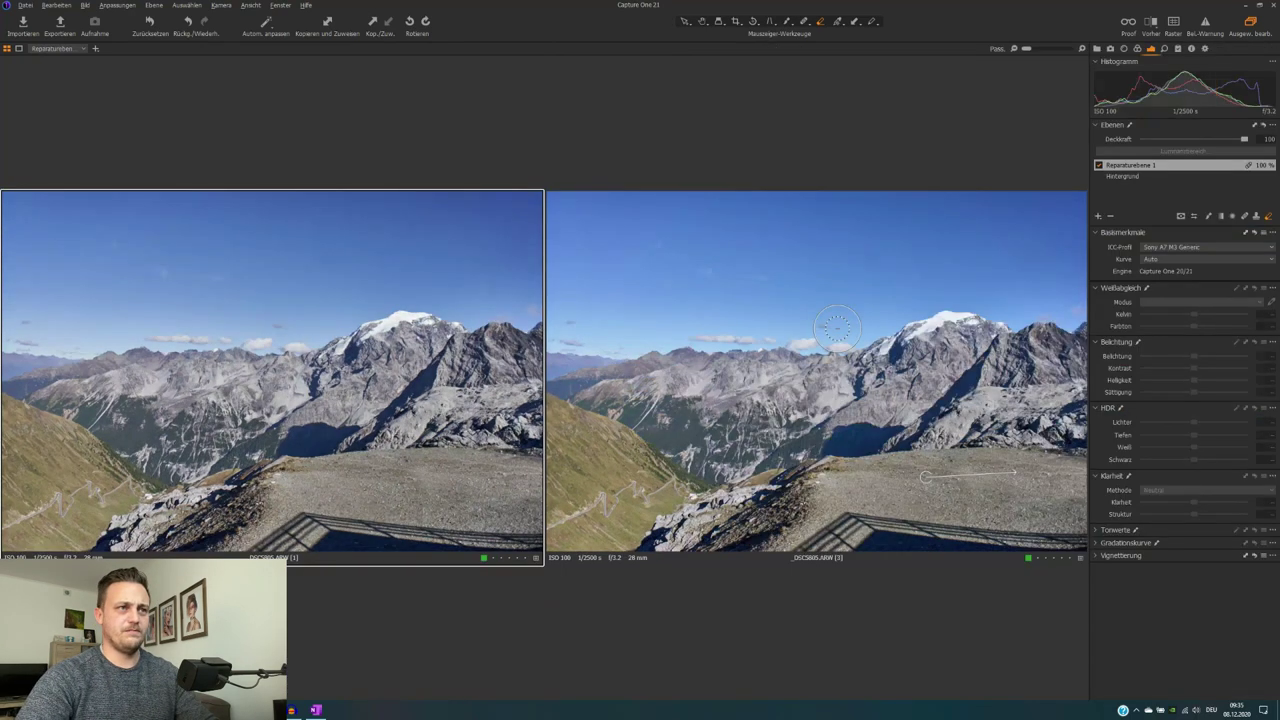
pyautogui.press('v')
pyautogui.click(837, 330)
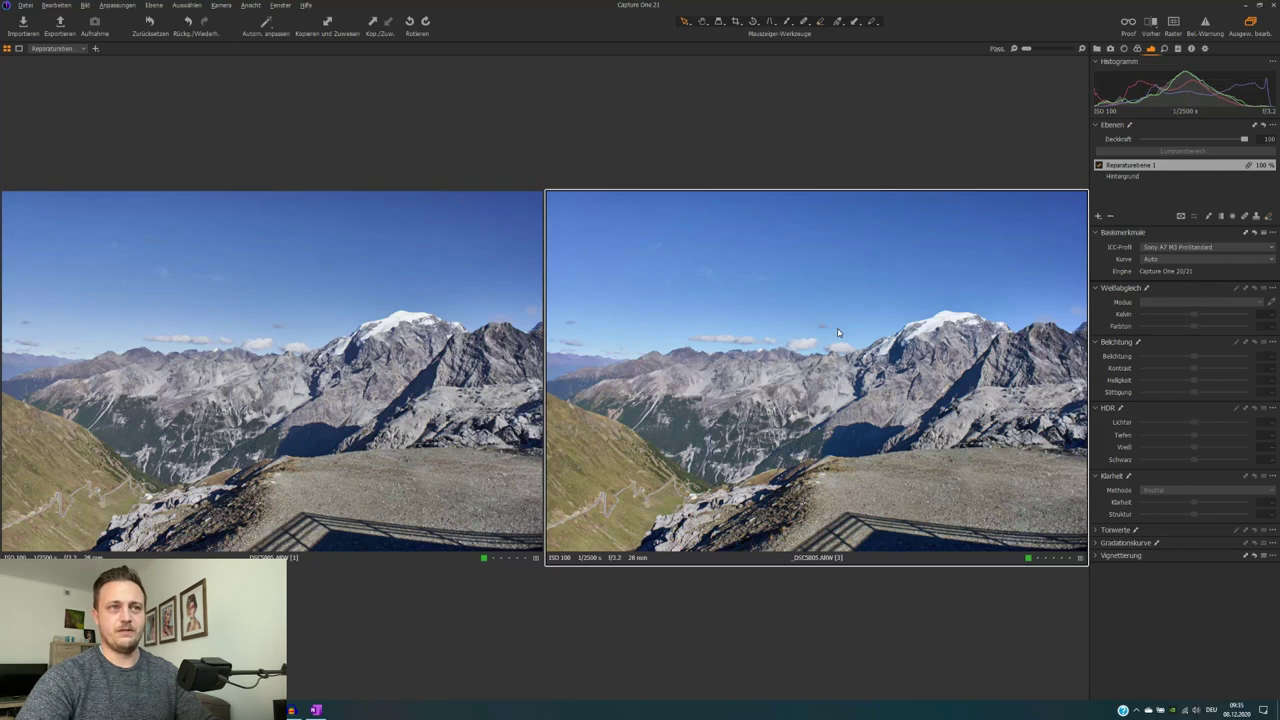
pyautogui.click(285, 370)
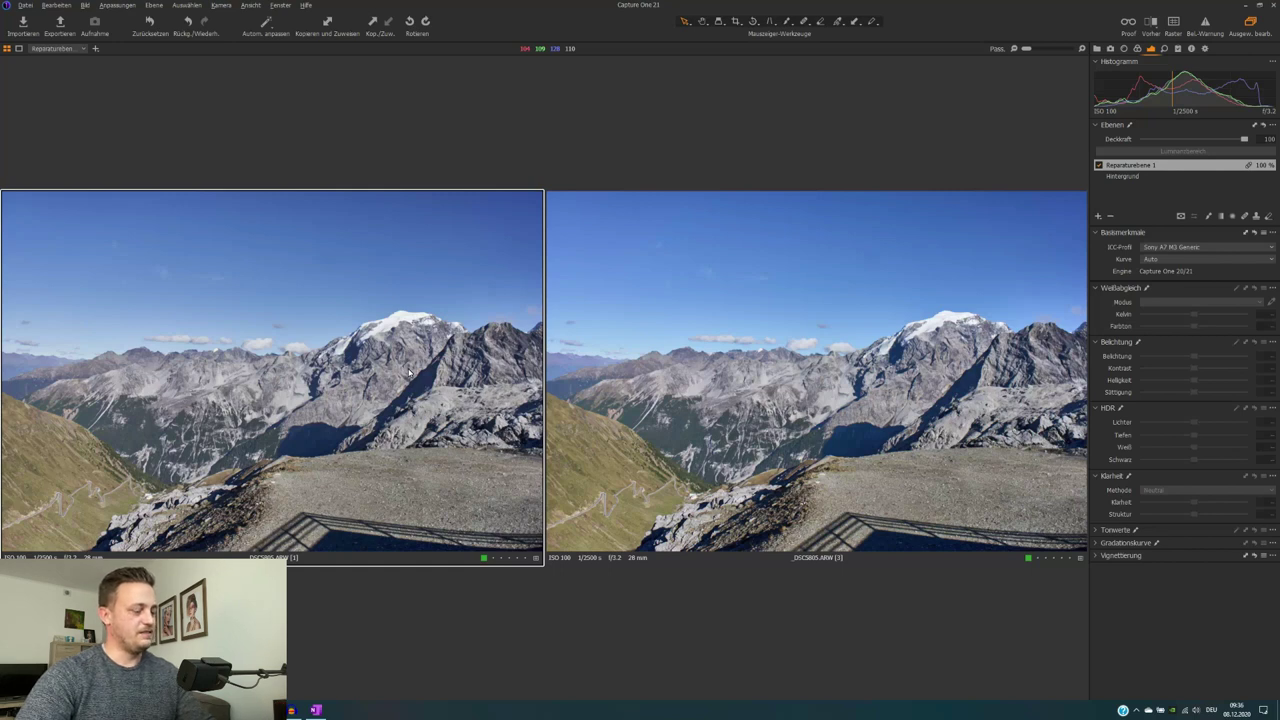
pyautogui.hotkey('ctrl', 't')
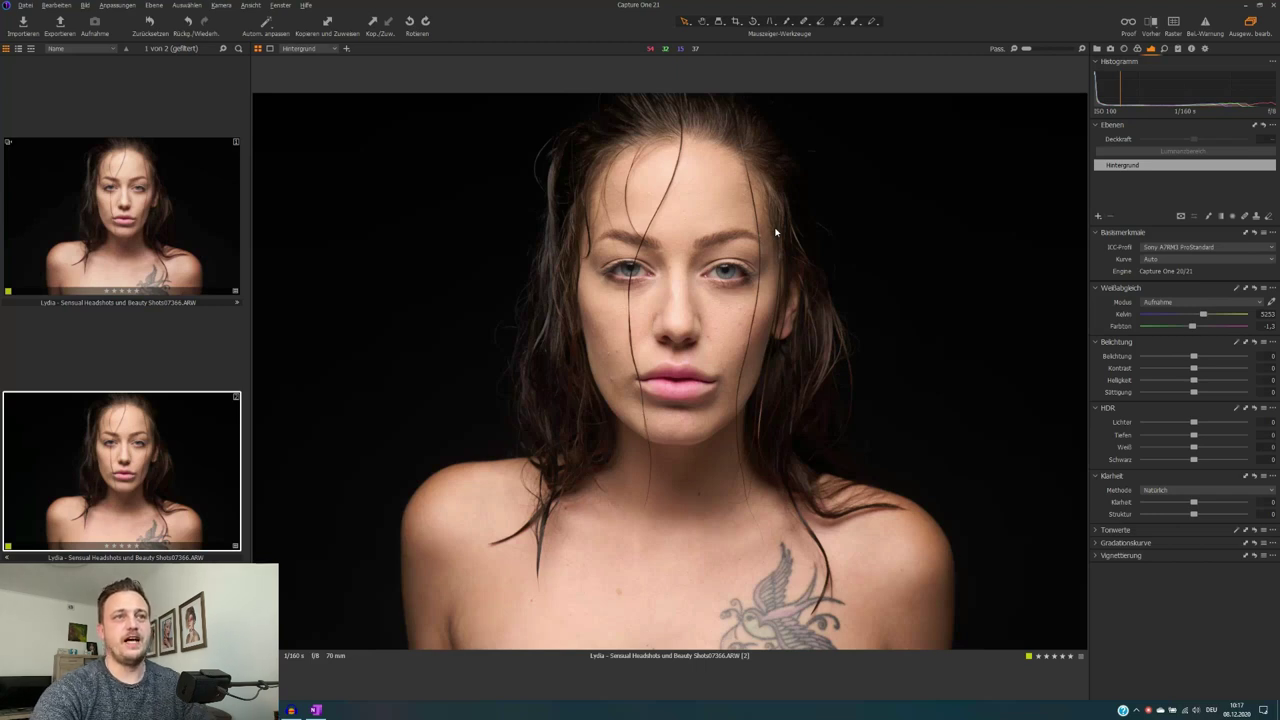
# Save the portrait's base characteristics with the ProStandard profile as the default for the Sony A7RM3 and apply them to the selected variant.
pyautogui.click(1272, 232)
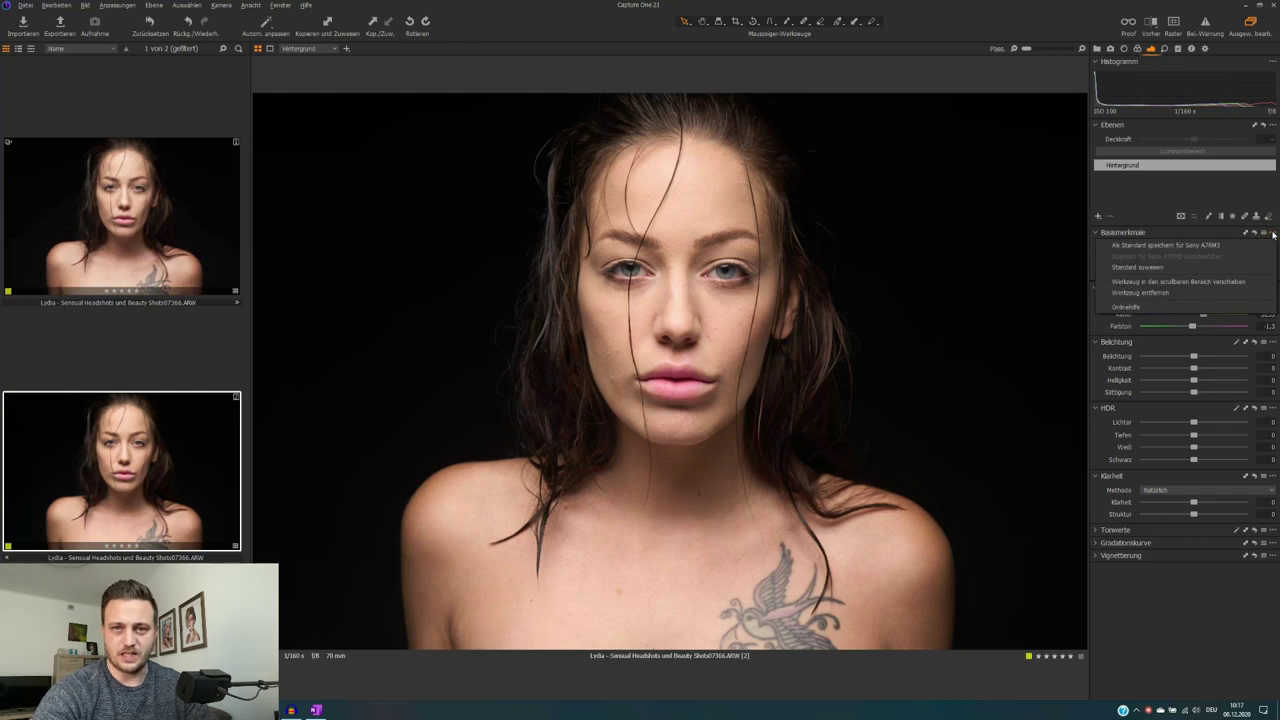
pyautogui.click(1228, 246)
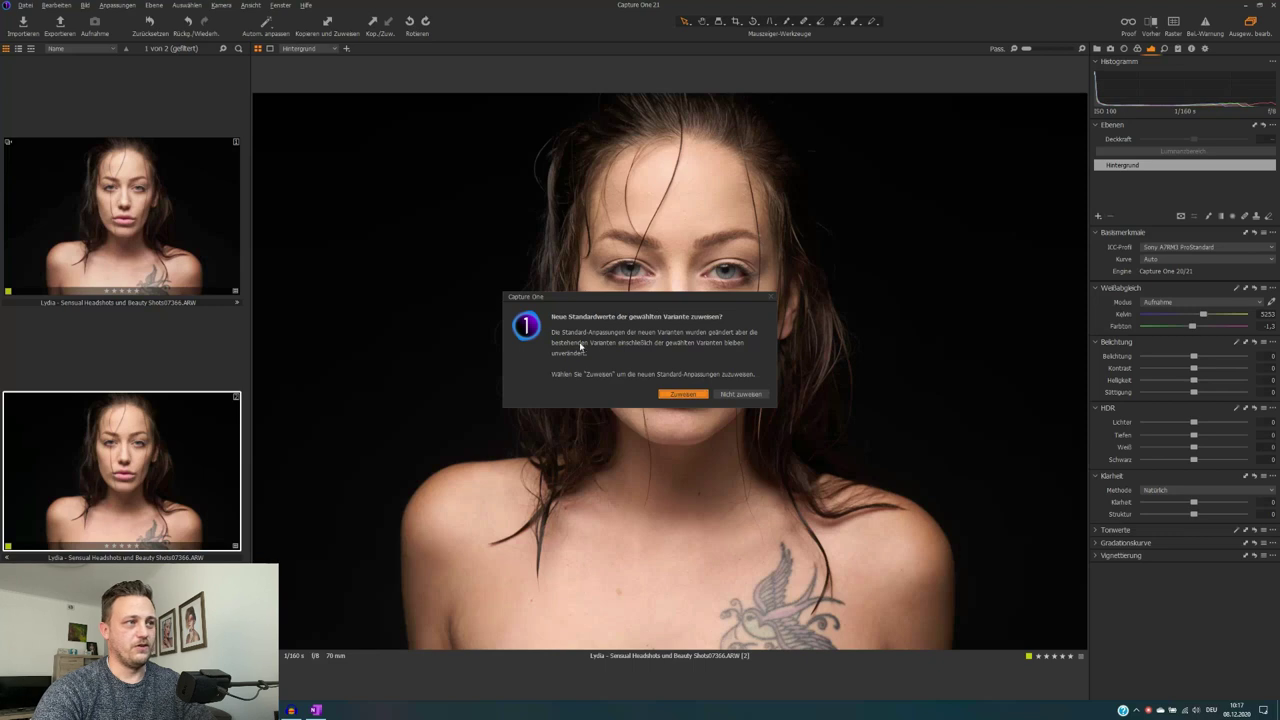
pyautogui.click(670, 394)
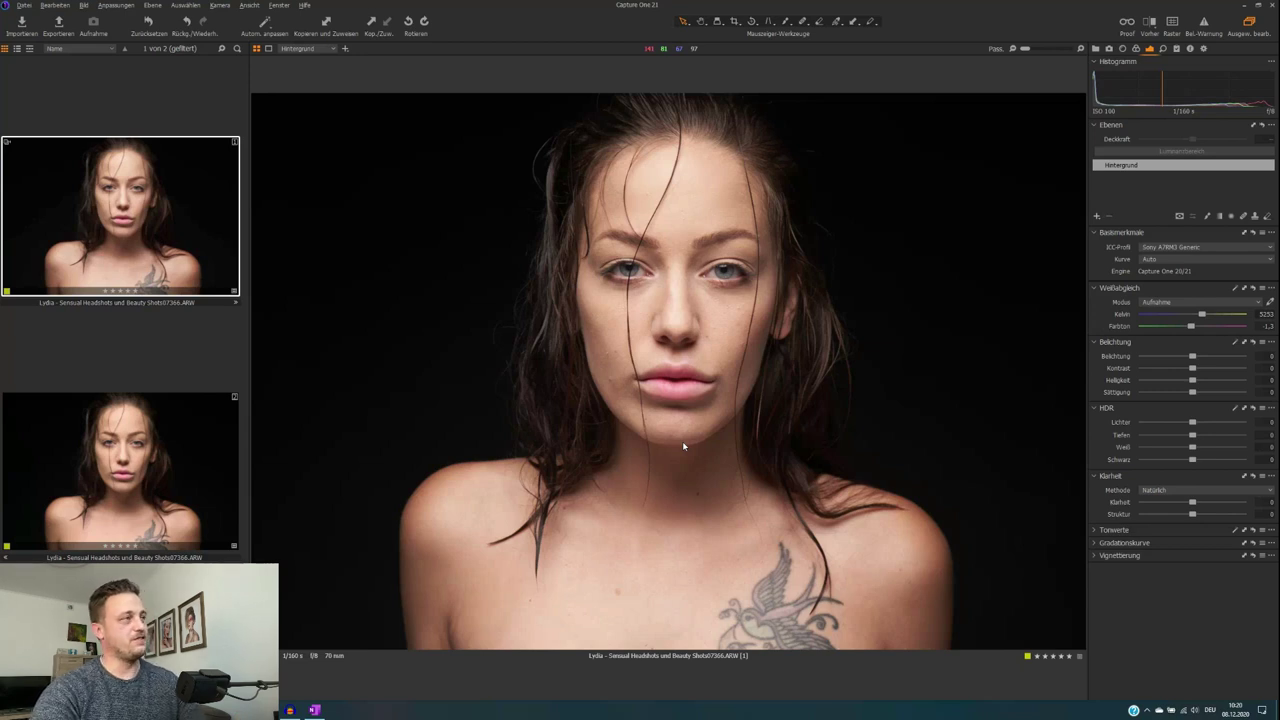
# Review the speed edit keys (Schnellbearbeitungs-Tasten) assigned to the adjustments in the keyboard shortcut editor, then close it.
pyautogui.click(54, 5)
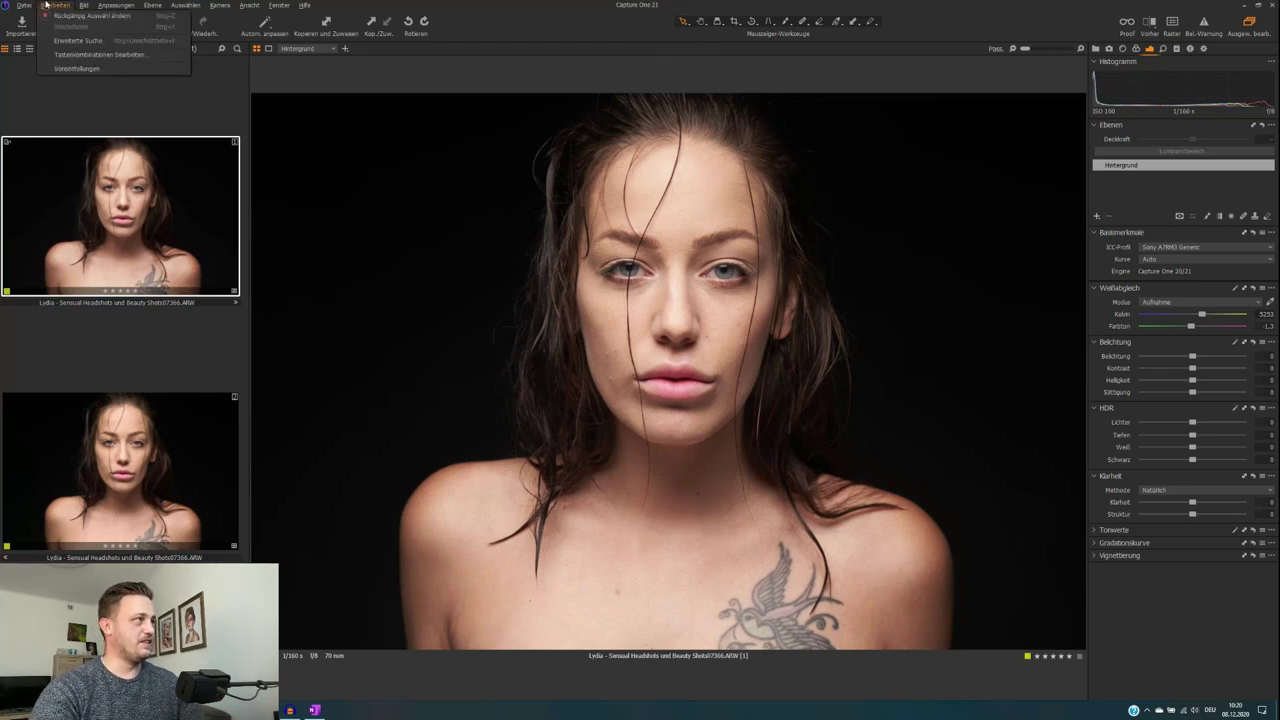
pyautogui.click(81, 59)
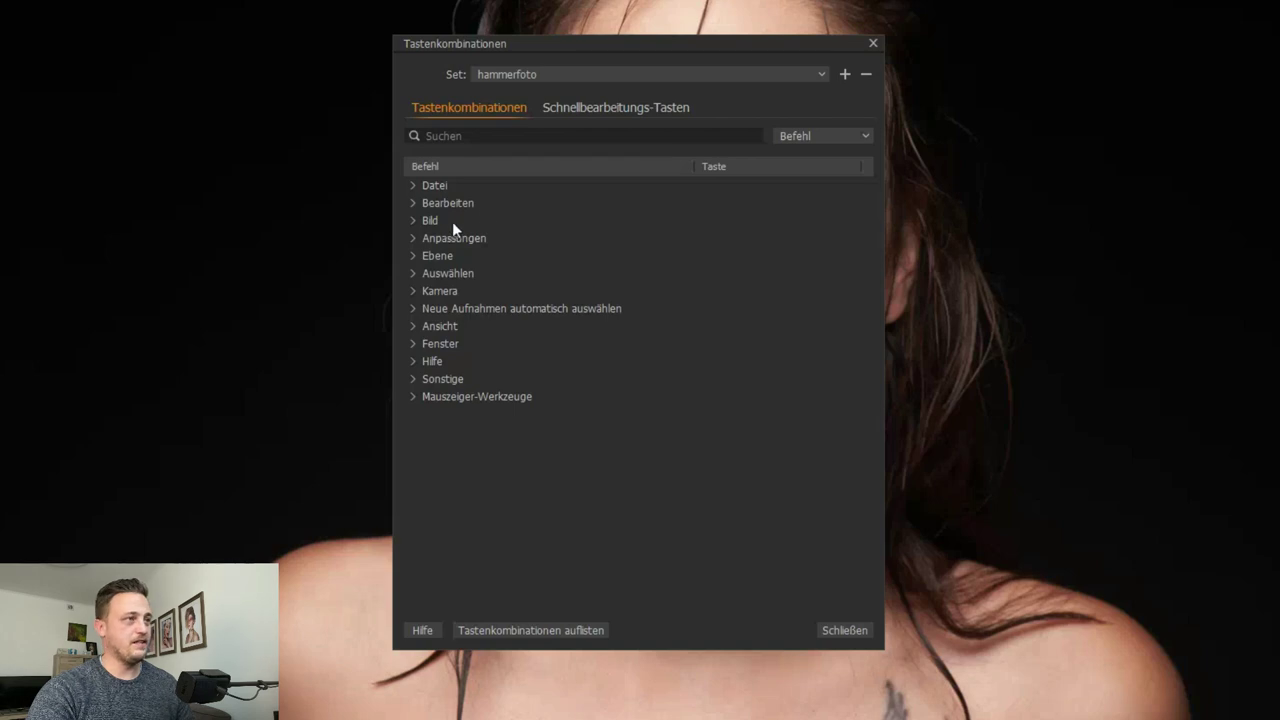
pyautogui.click(592, 110)
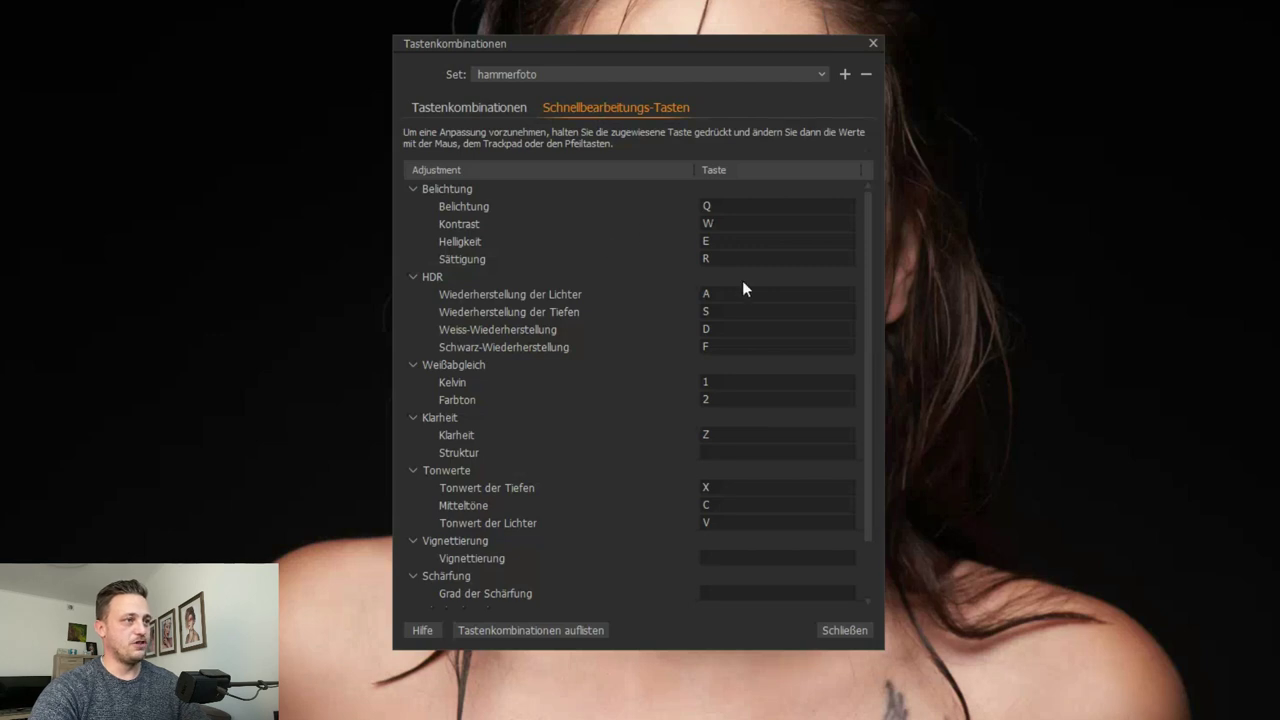
pyautogui.scroll(-1, 744, 300)
pyautogui.scroll(-1, 744, 308)
pyautogui.scroll(1, 744, 308)
pyautogui.scroll(-2, 744, 312)
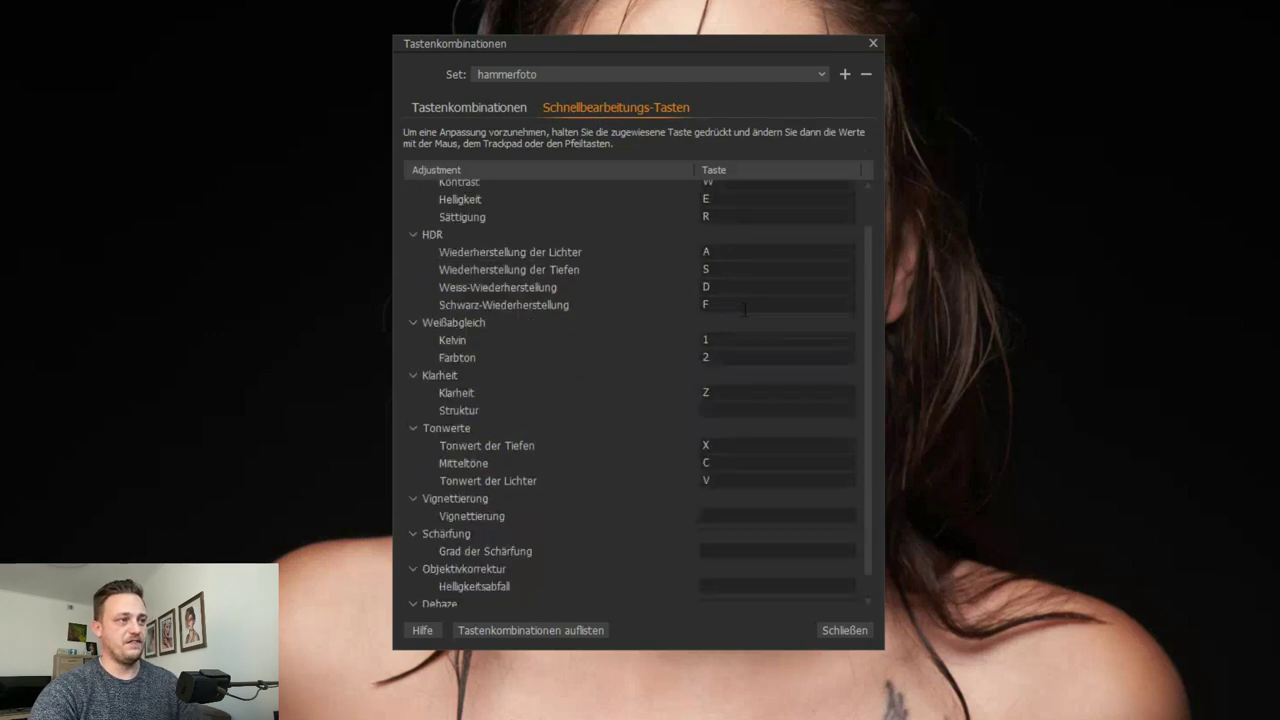
pyautogui.scroll(2, 743, 310)
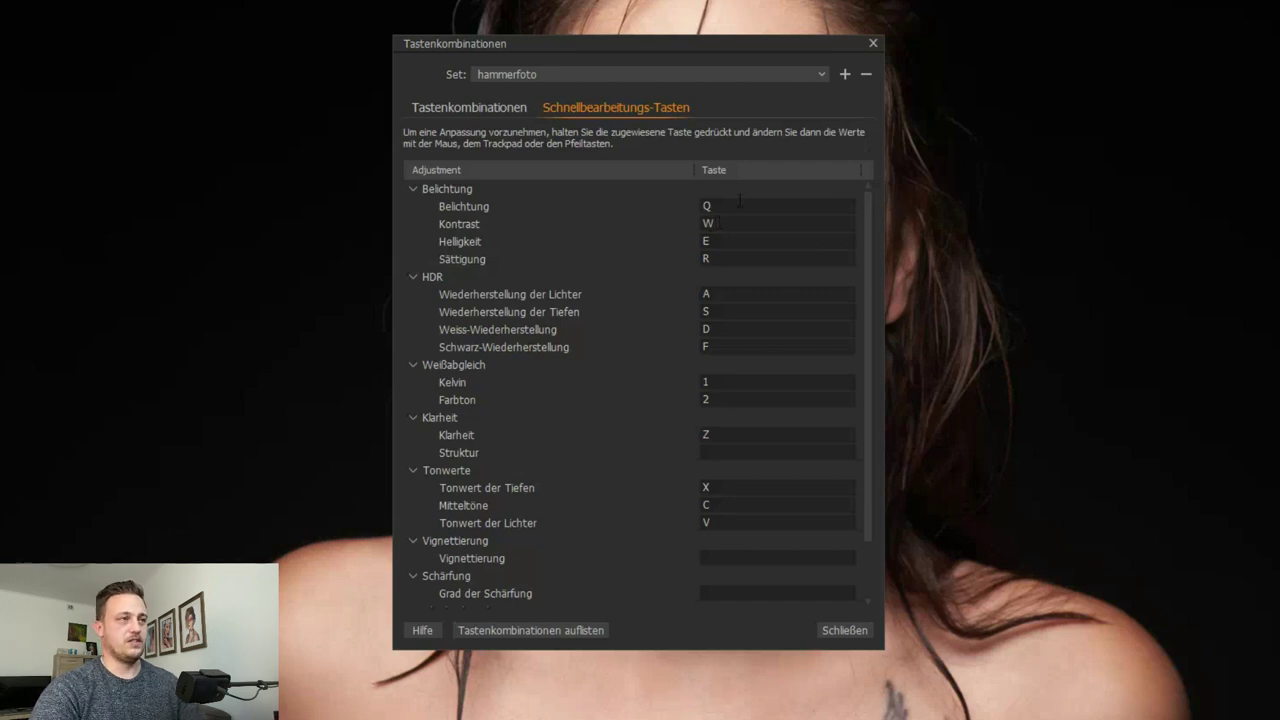
pyautogui.click(873, 44)
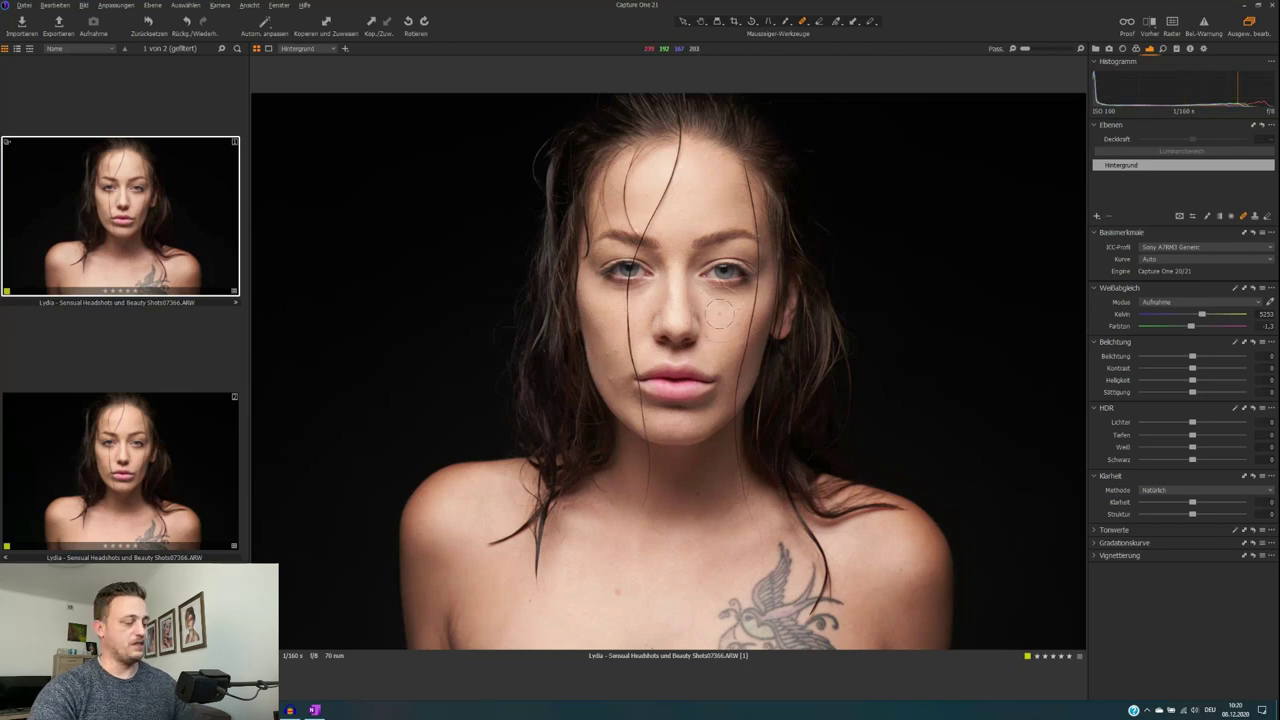
# Adjust the portrait's exposure (Belichtung) to 0.2 with speed edit.
pyautogui.press('q')
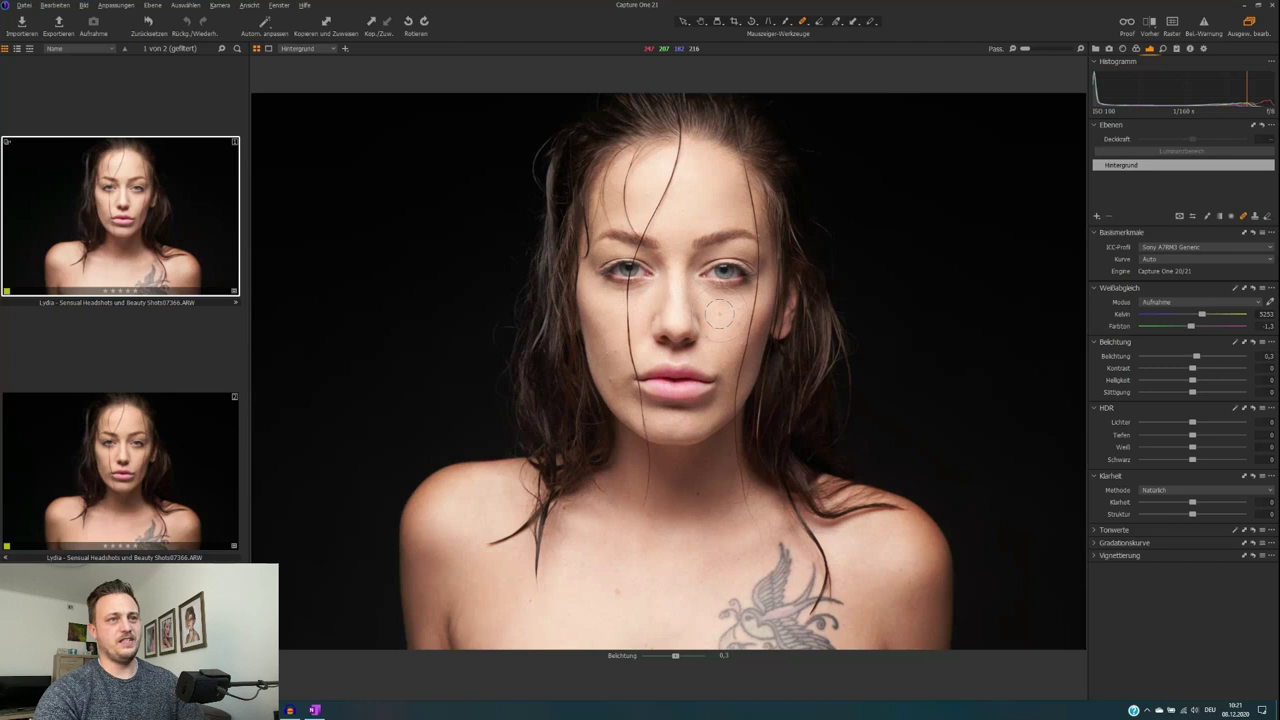
pyautogui.scroll(2, 720, 315)
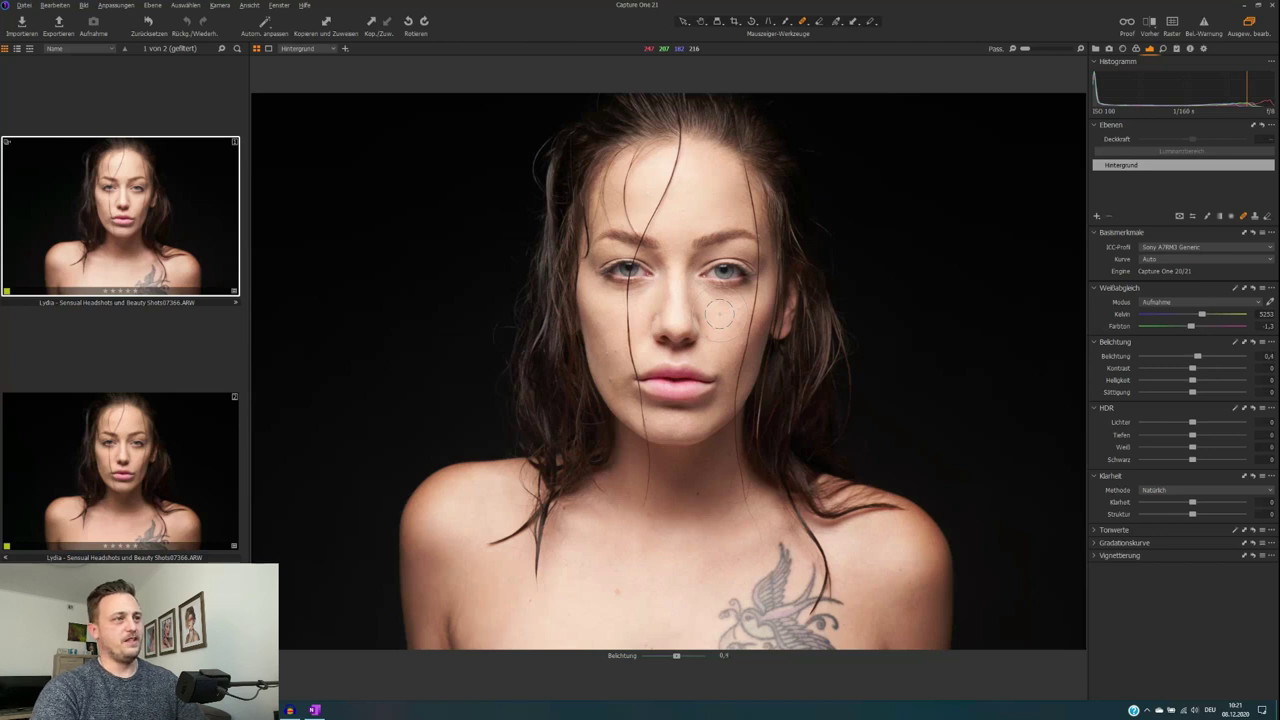
pyautogui.scroll(-4, 720, 315)
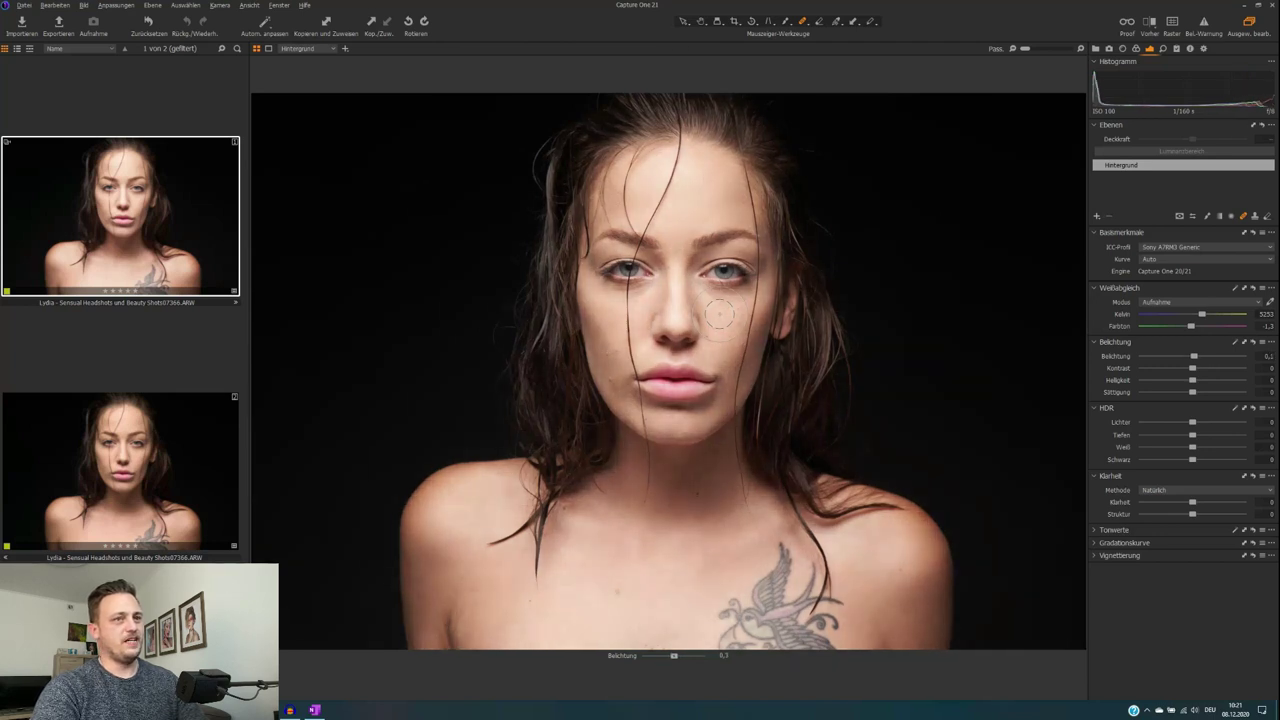
pyautogui.scroll(3, 720, 315)
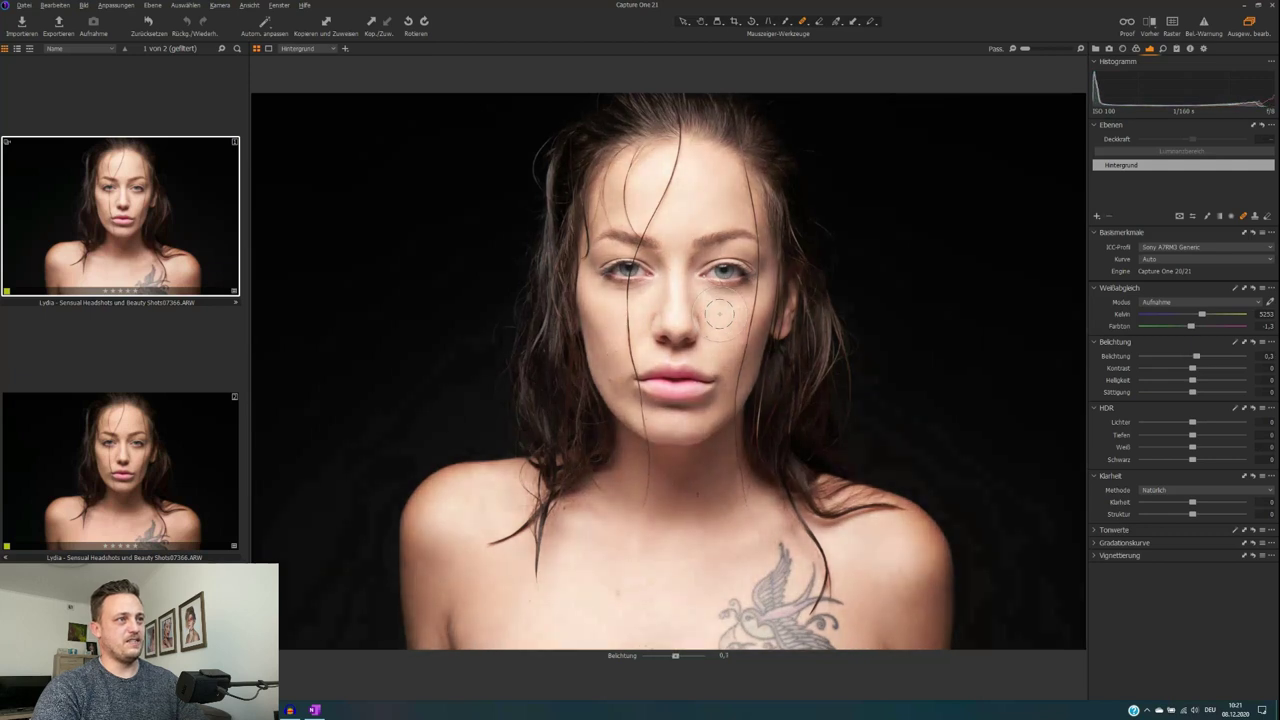
pyautogui.scroll(-2, 720, 315)
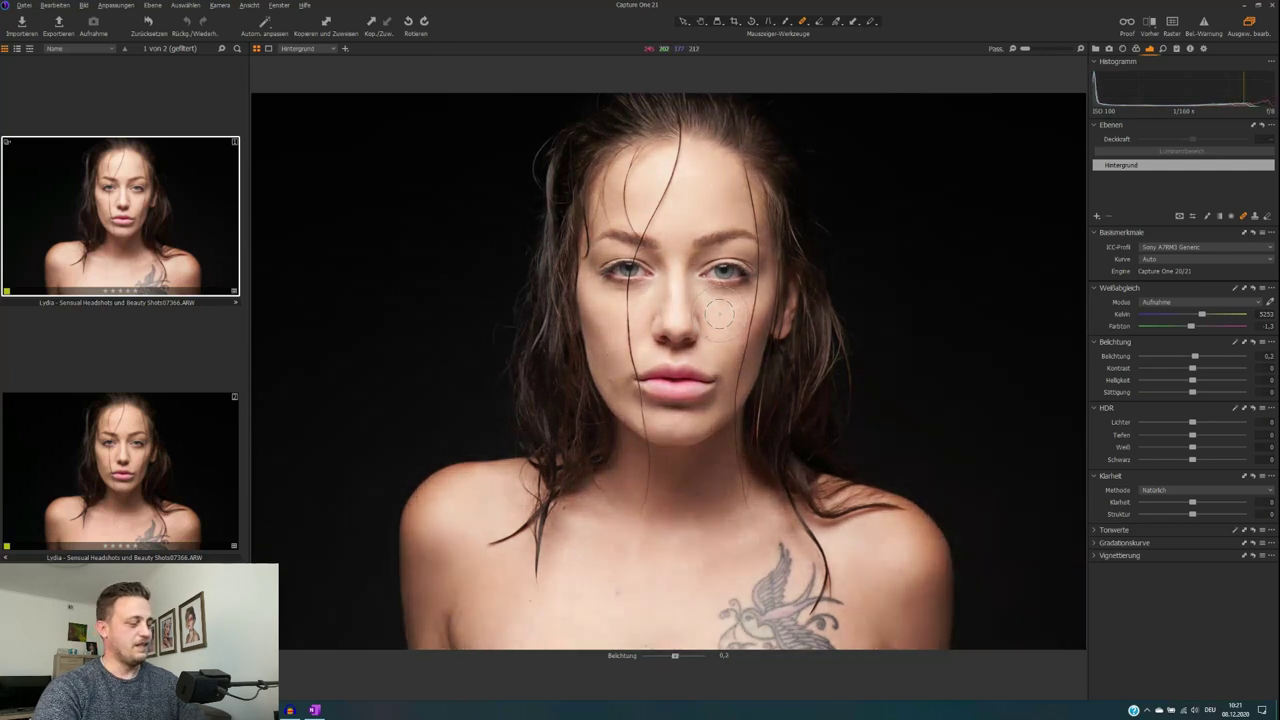
pyautogui.scroll(3, 720, 315)
# Set the portrait's contrast (Kontrast) to 6 with speed edit.
pyautogui.scroll(-6, 720, 315)
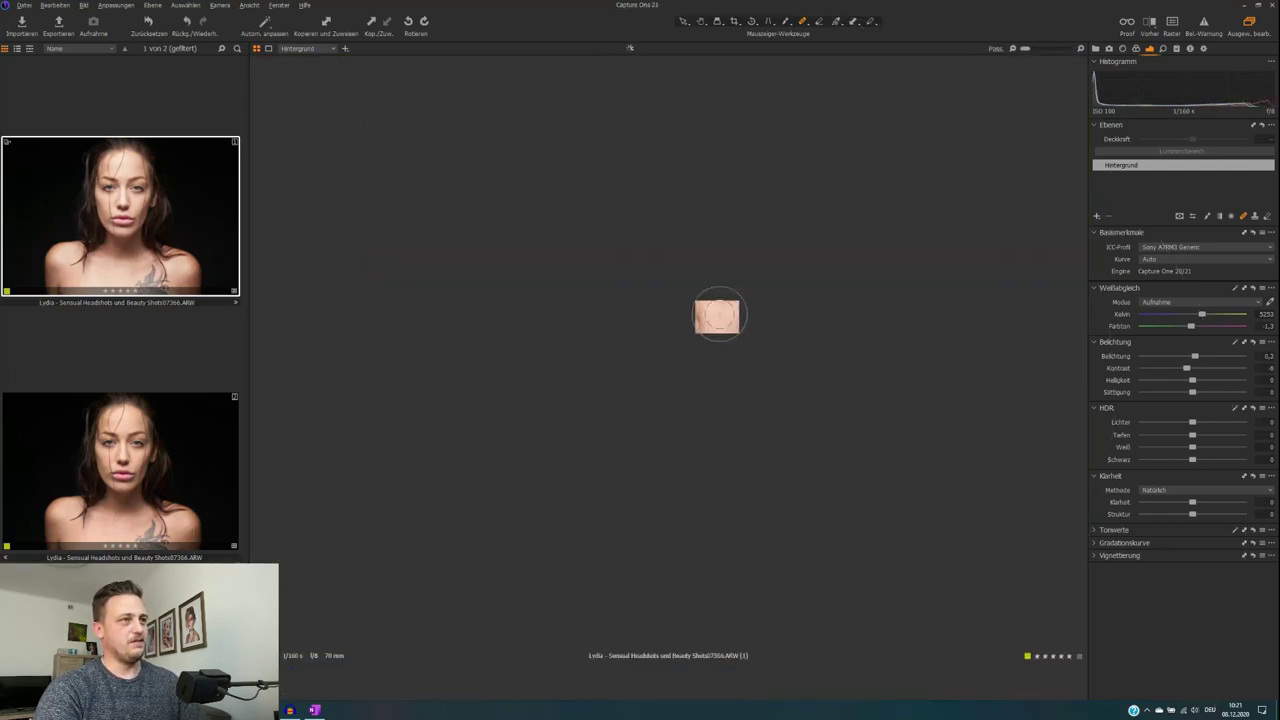
pyautogui.scroll(3, 718, 313)
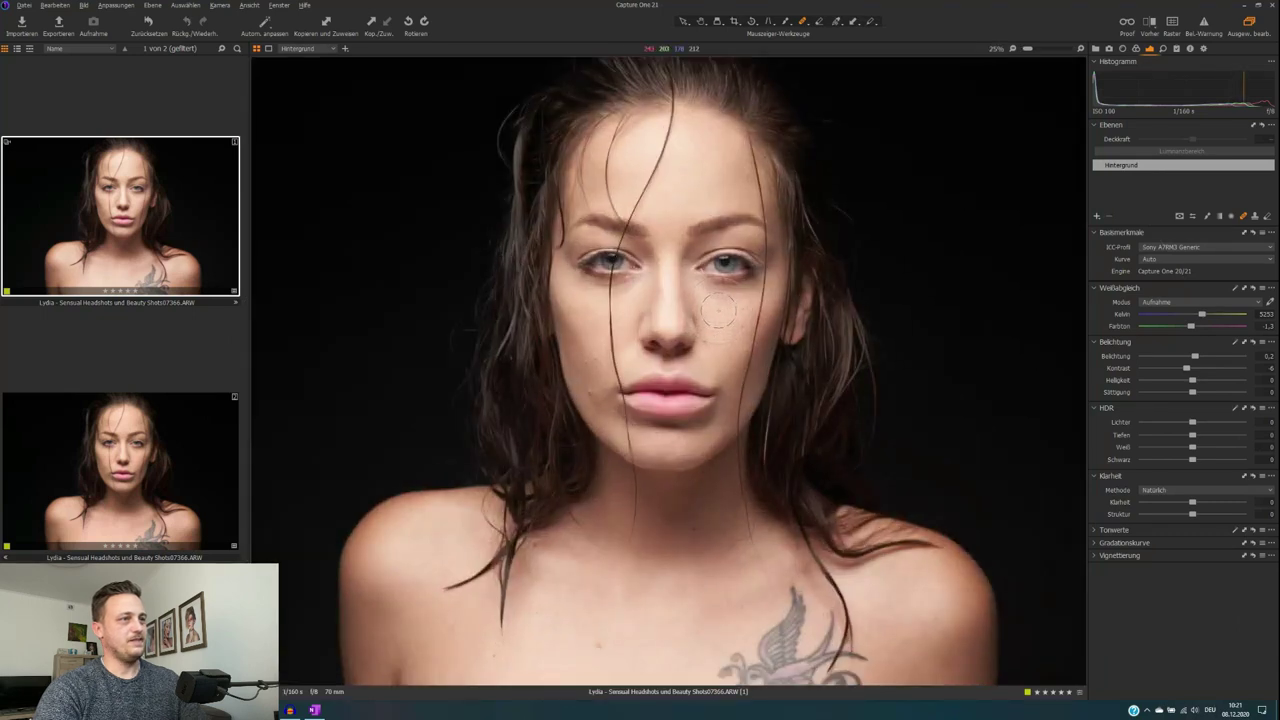
pyautogui.press('w')
pyautogui.scroll(1, 718, 313)
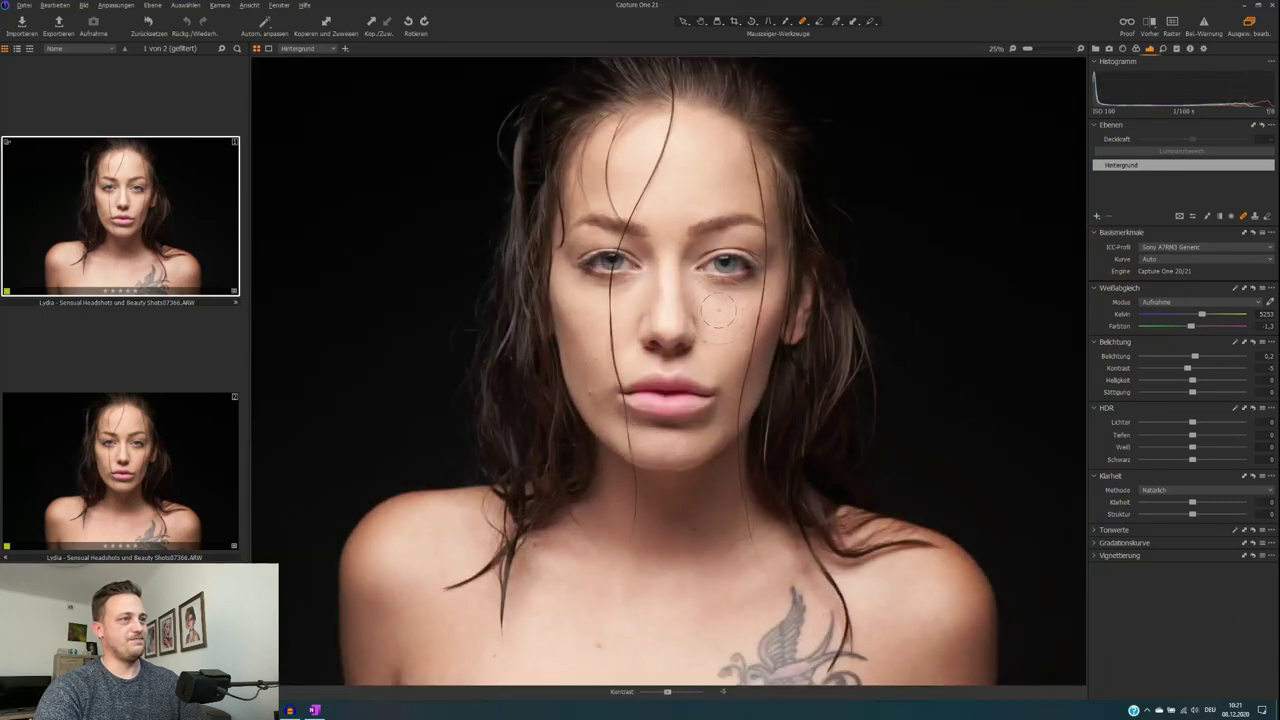
pyautogui.scroll(4, 718, 313)
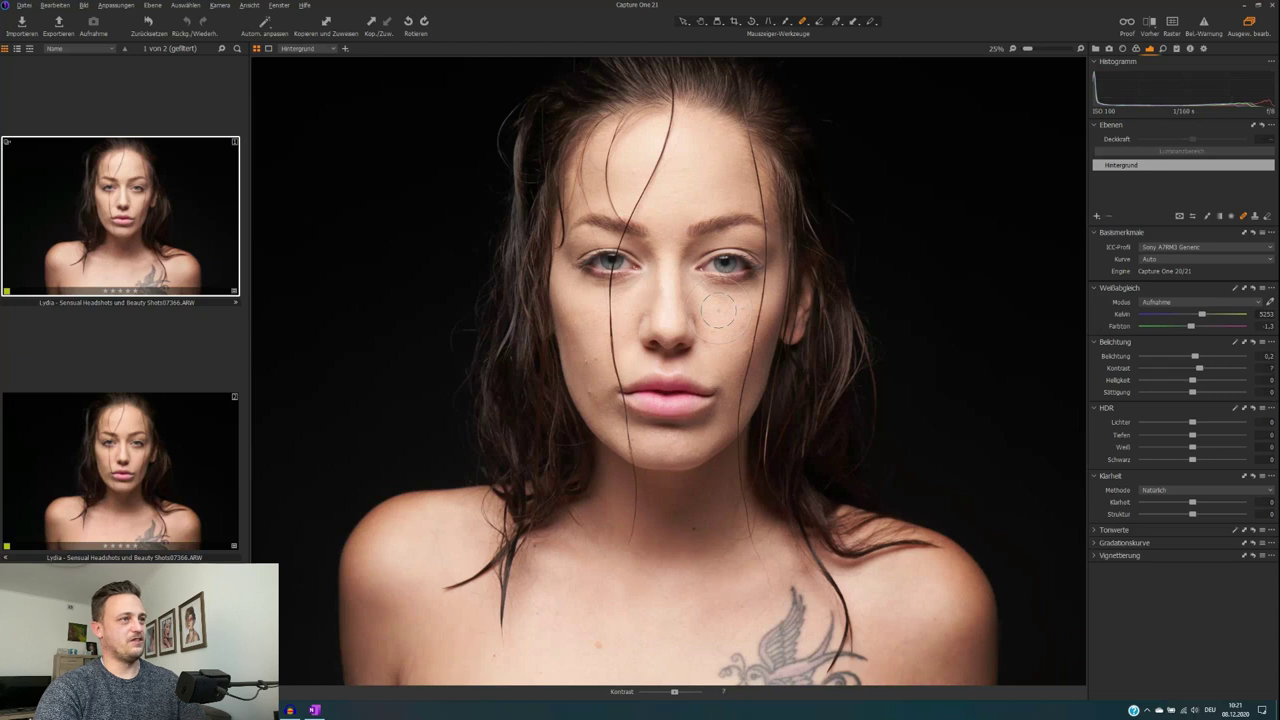
# Set the portrait's brightness (Helligkeit) to -2 with speed edit.
pyautogui.press('e')
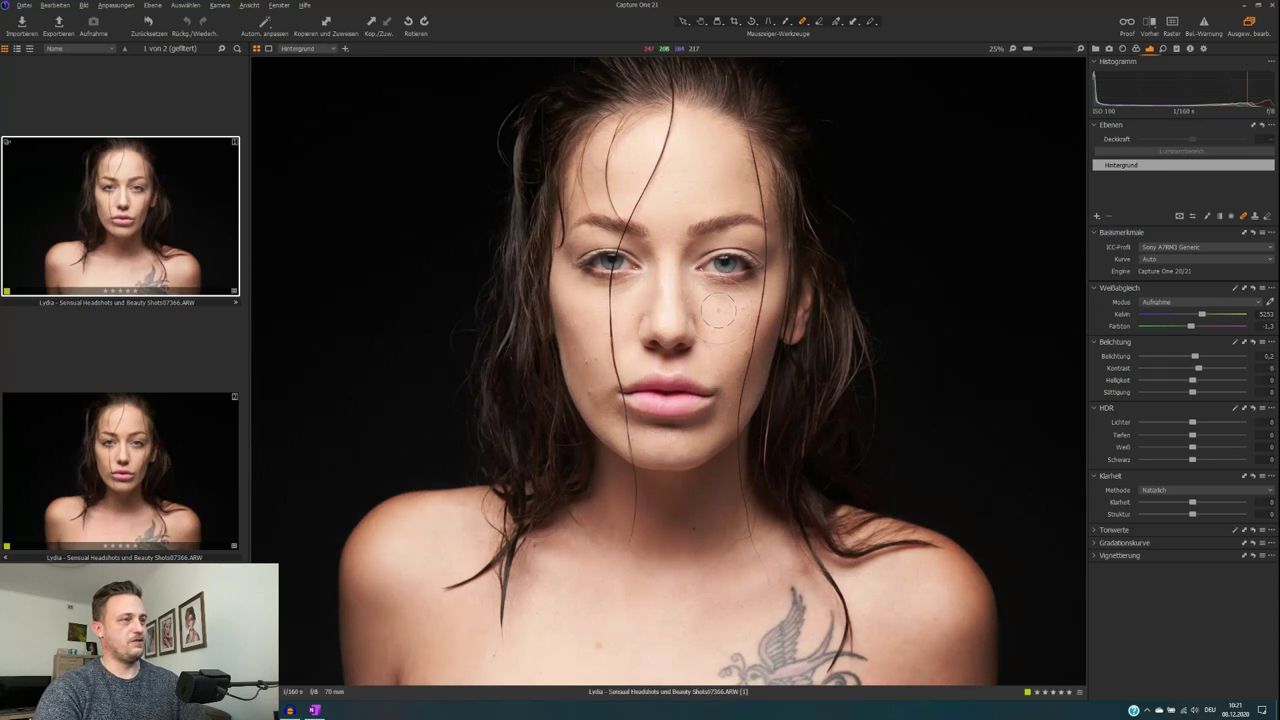
pyautogui.scroll(4, 718, 313)
pyautogui.scroll(-4, 718, 313)
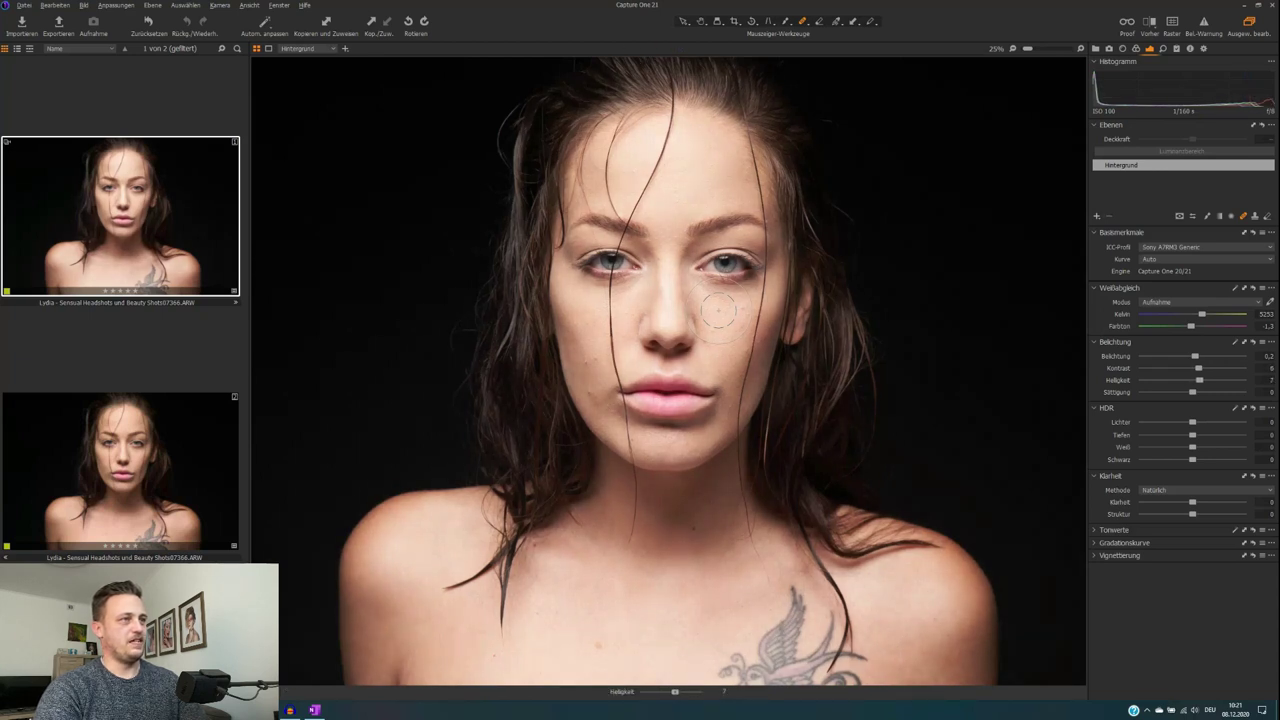
pyautogui.scroll(-2, 718, 313)
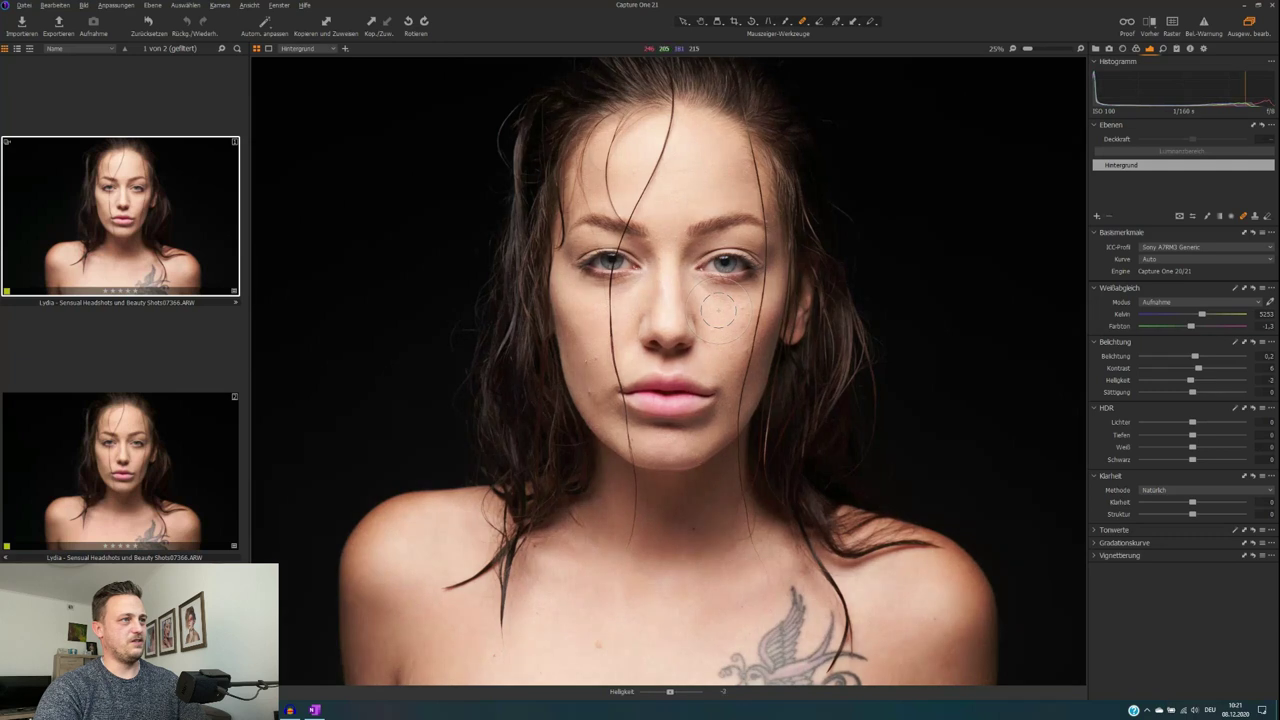
# Lower the portrait's saturation (Sättigung) slightly with speed edit.
pyautogui.press('r')
pyautogui.scroll(-5, 718, 313)
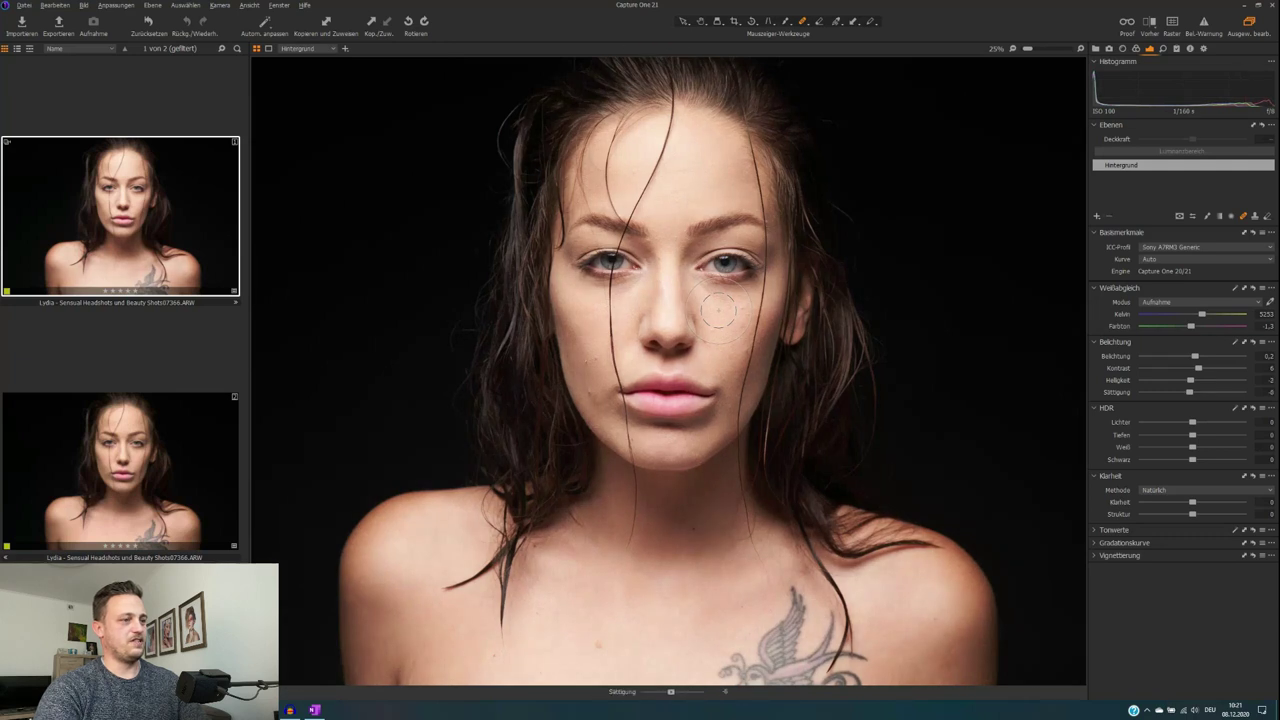
pyautogui.scroll(-2, 718, 313)
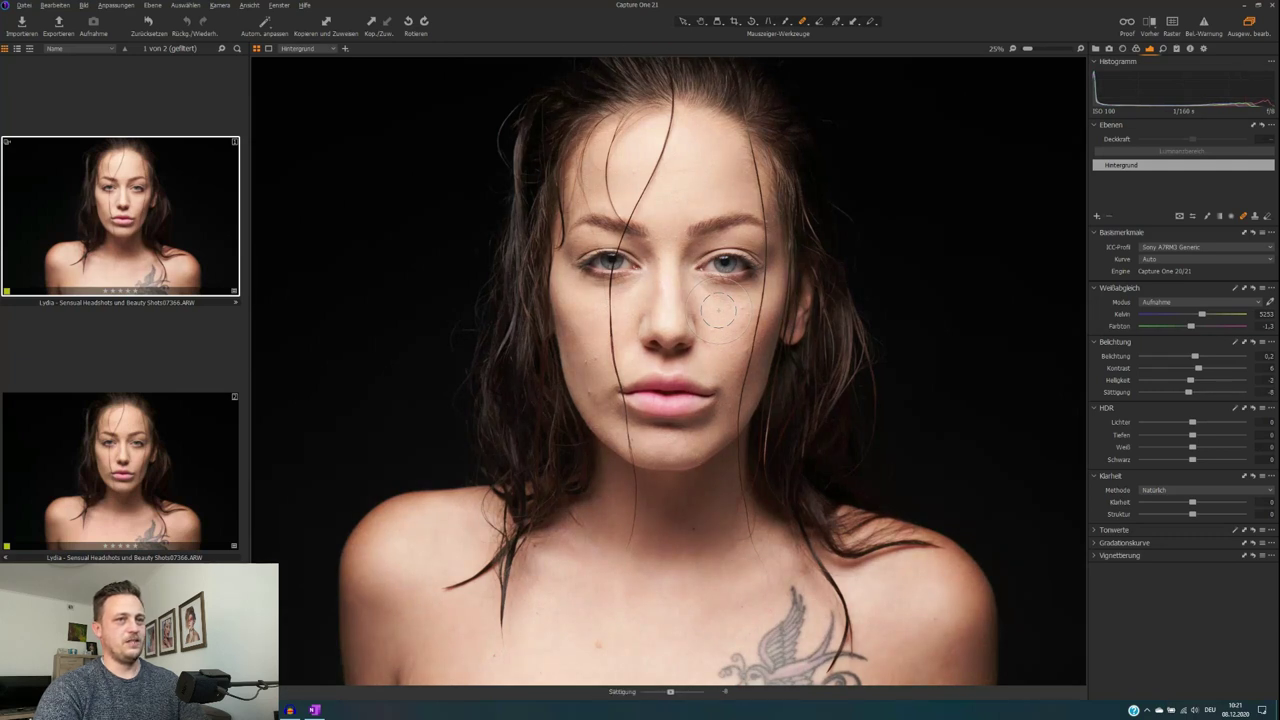
pyautogui.scroll(1, 718, 313)
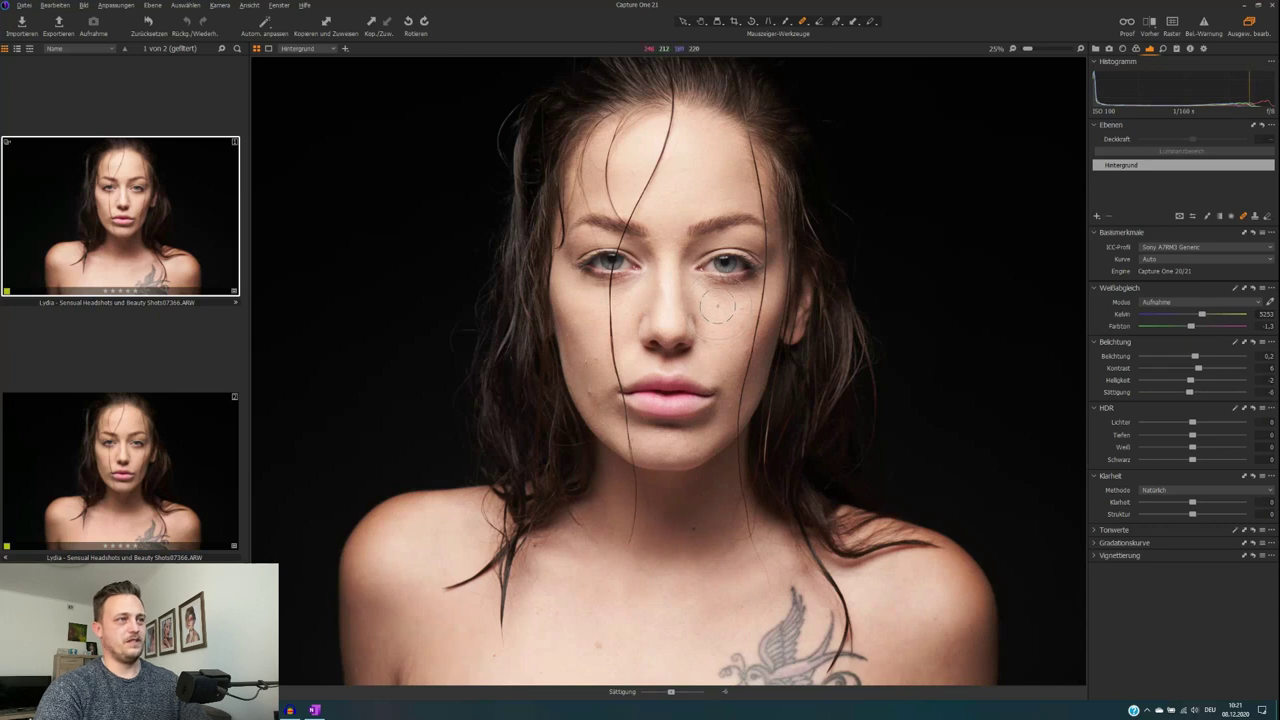
# Raise the exposure (Belichtung) of the four selected landscape photos together with speed edit.
pyautogui.scroll(3, 718, 313)
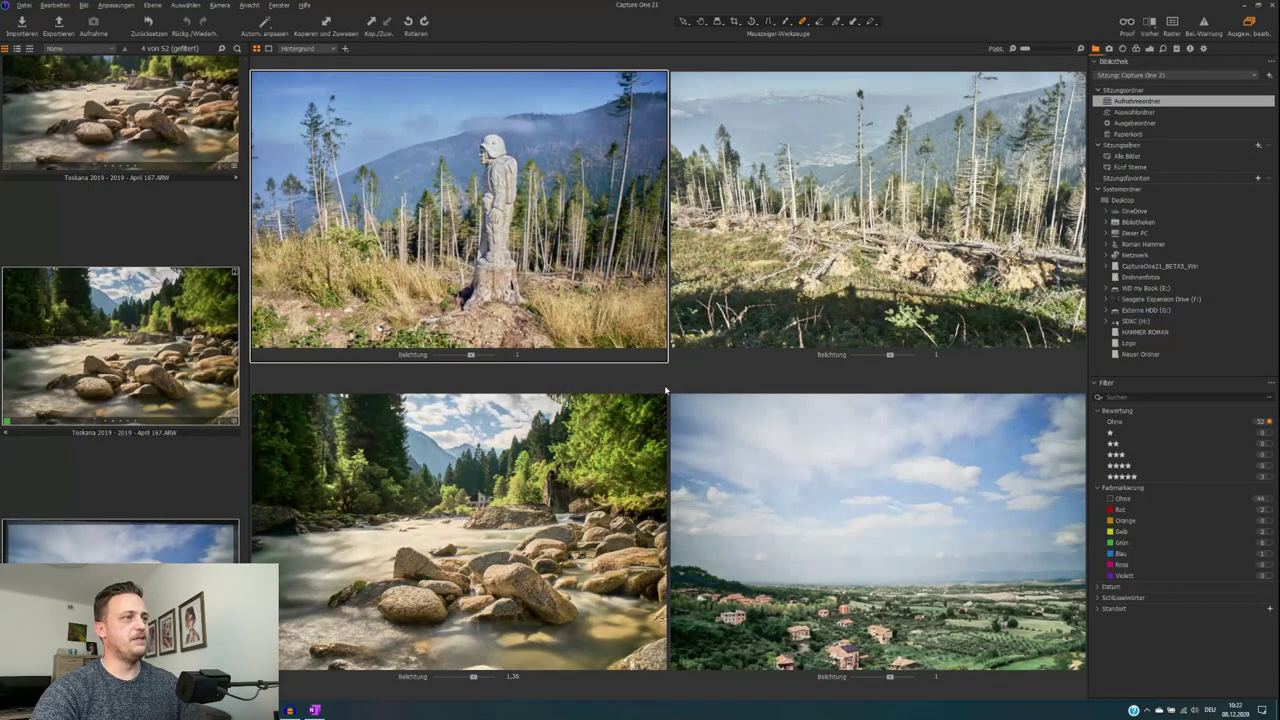
pyautogui.scroll(4, 664, 385)
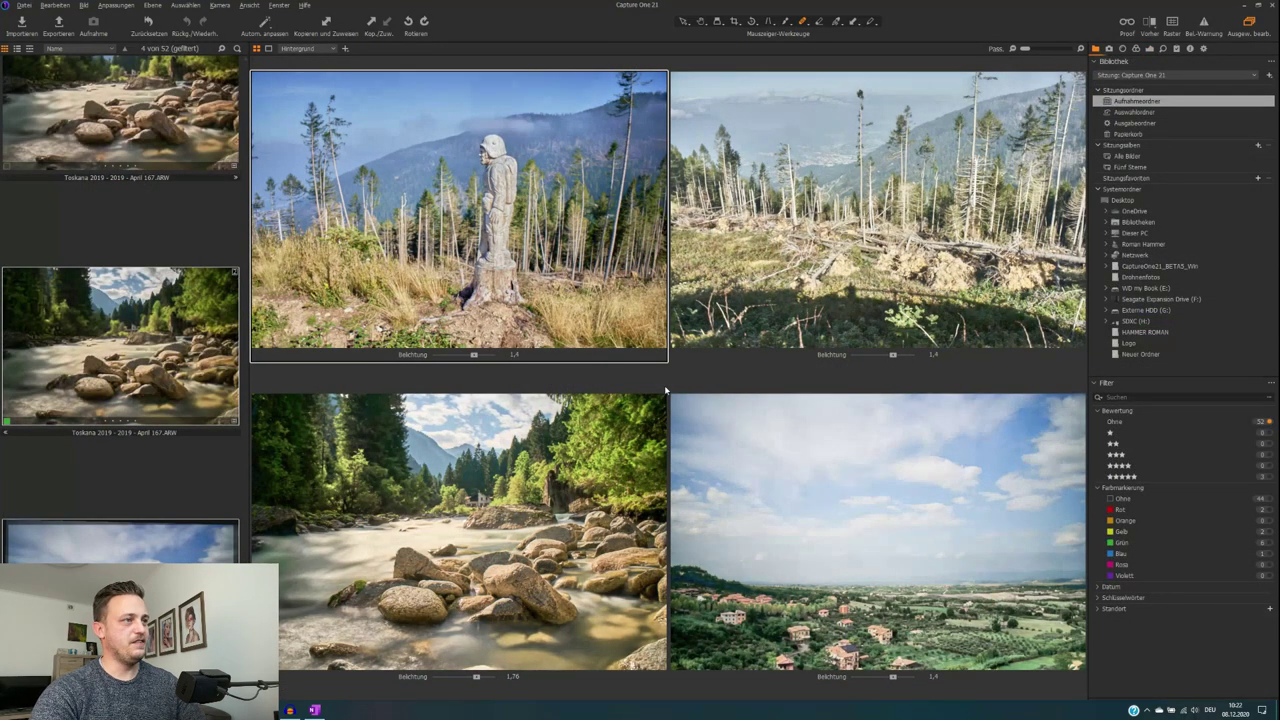
pyautogui.scroll(3, 664, 385)
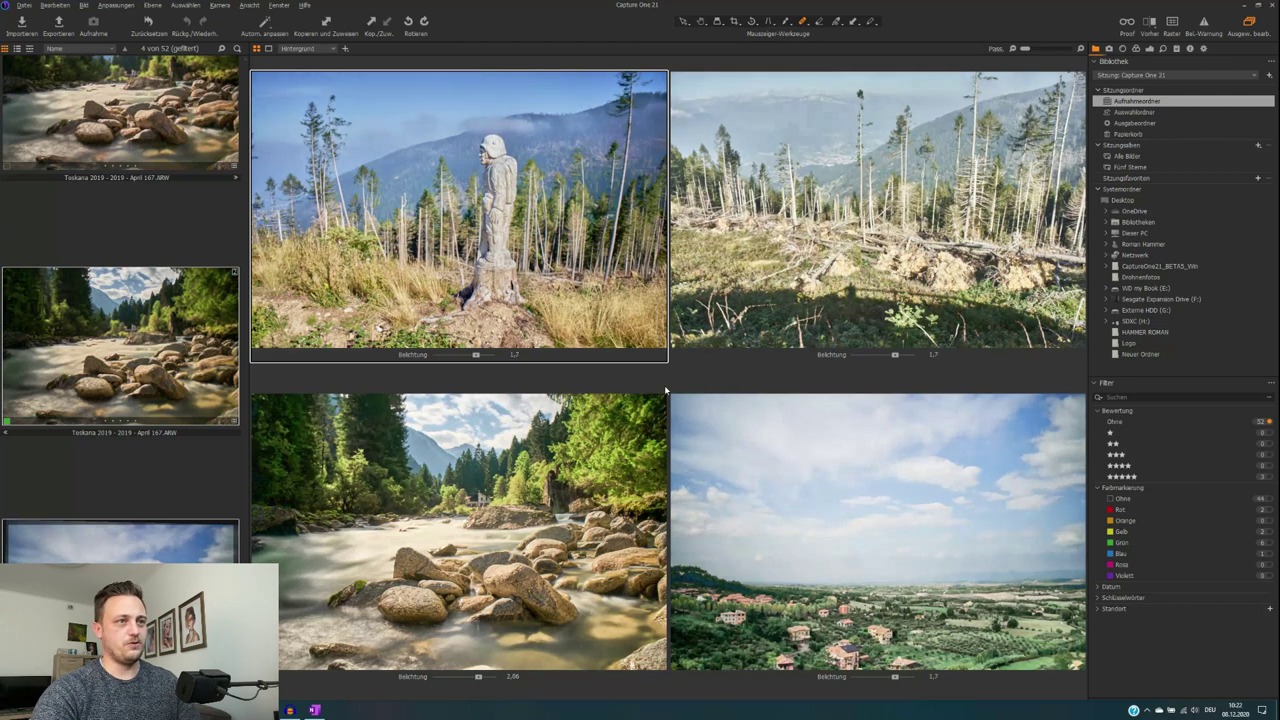
pyautogui.scroll(-1, 664, 385)
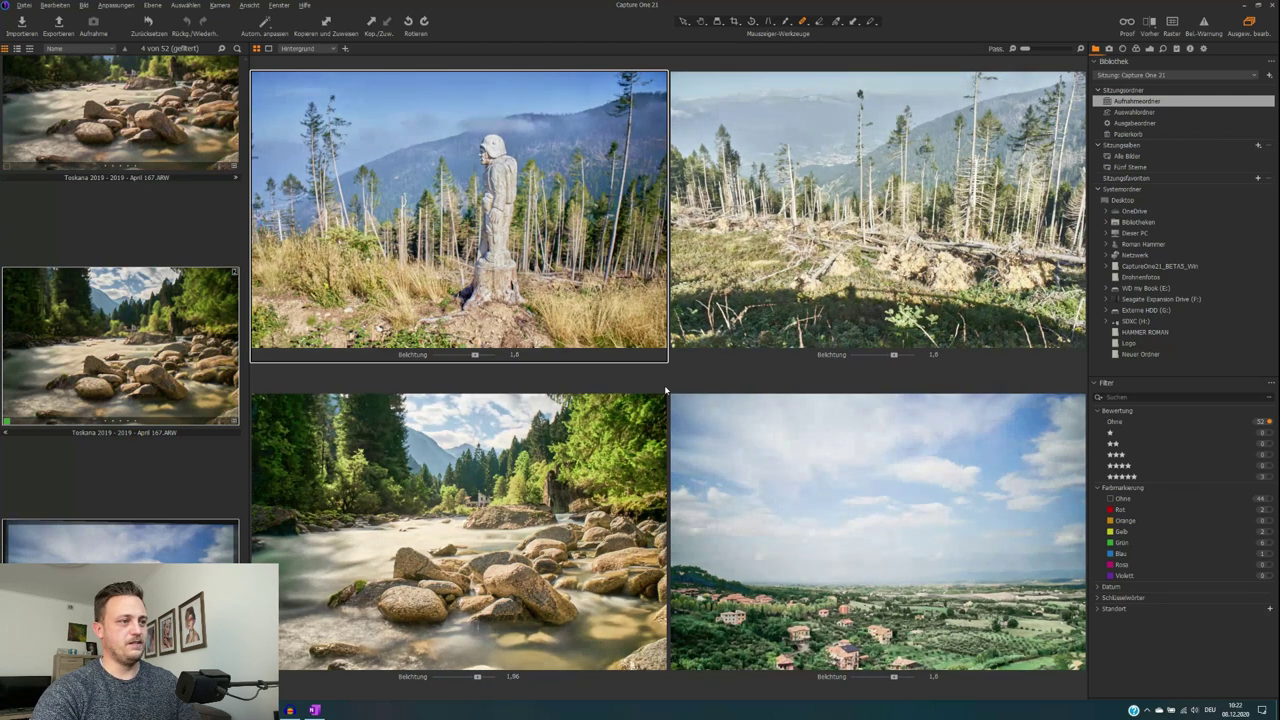
pyautogui.scroll(2, 664, 385)
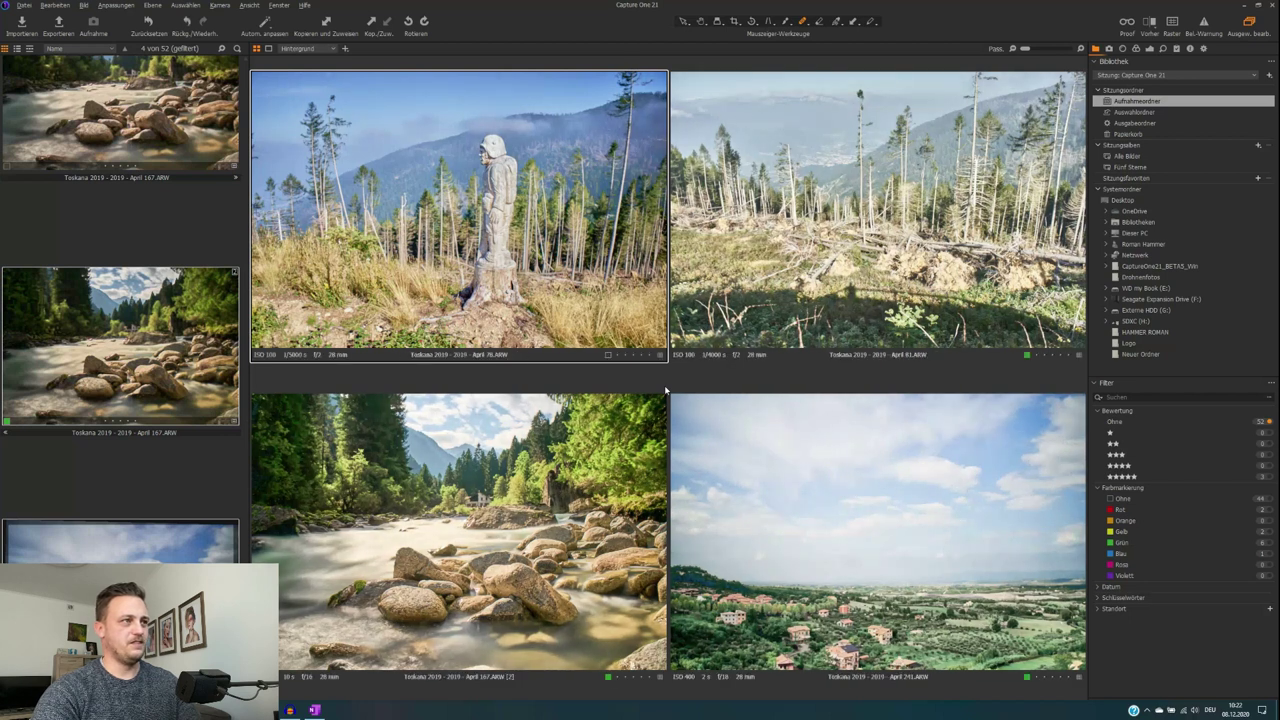
# Lower the brightness (Helligkeit) and saturation (Sättigung) of the four selected landscape photos together with speed edit.
pyautogui.press('e')
pyautogui.scroll(-9, 664, 388)
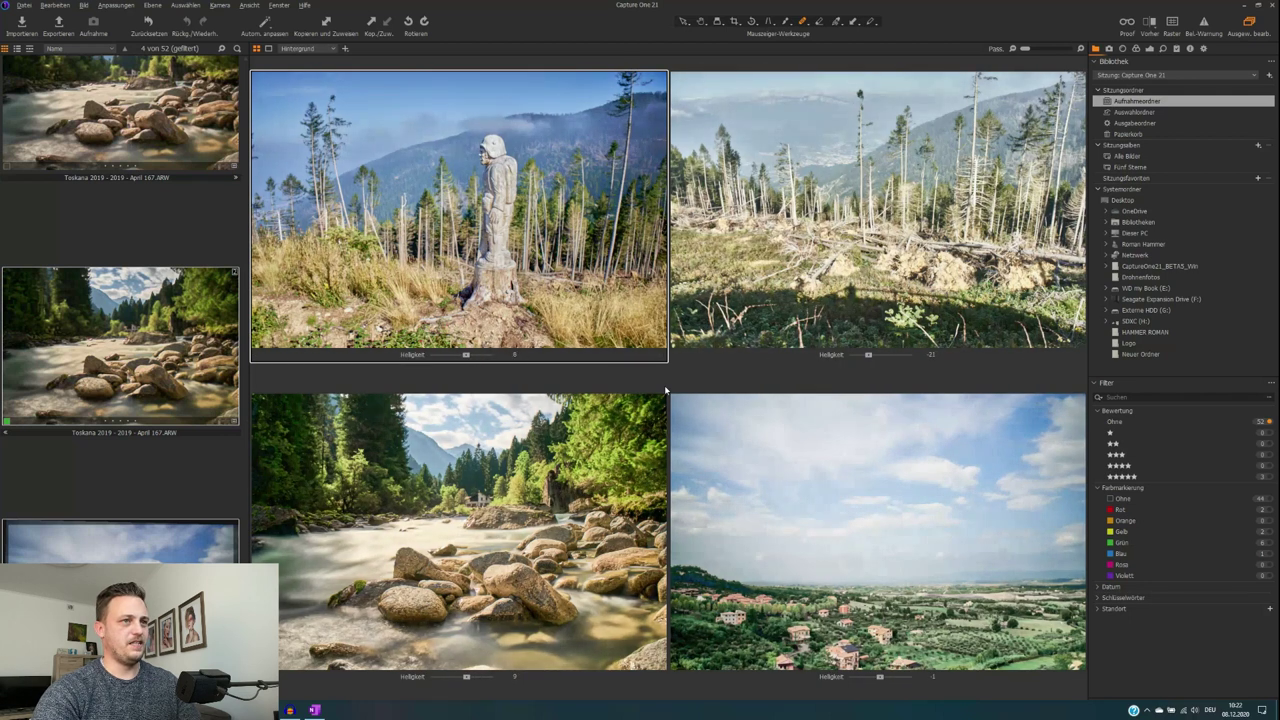
pyautogui.press('r')
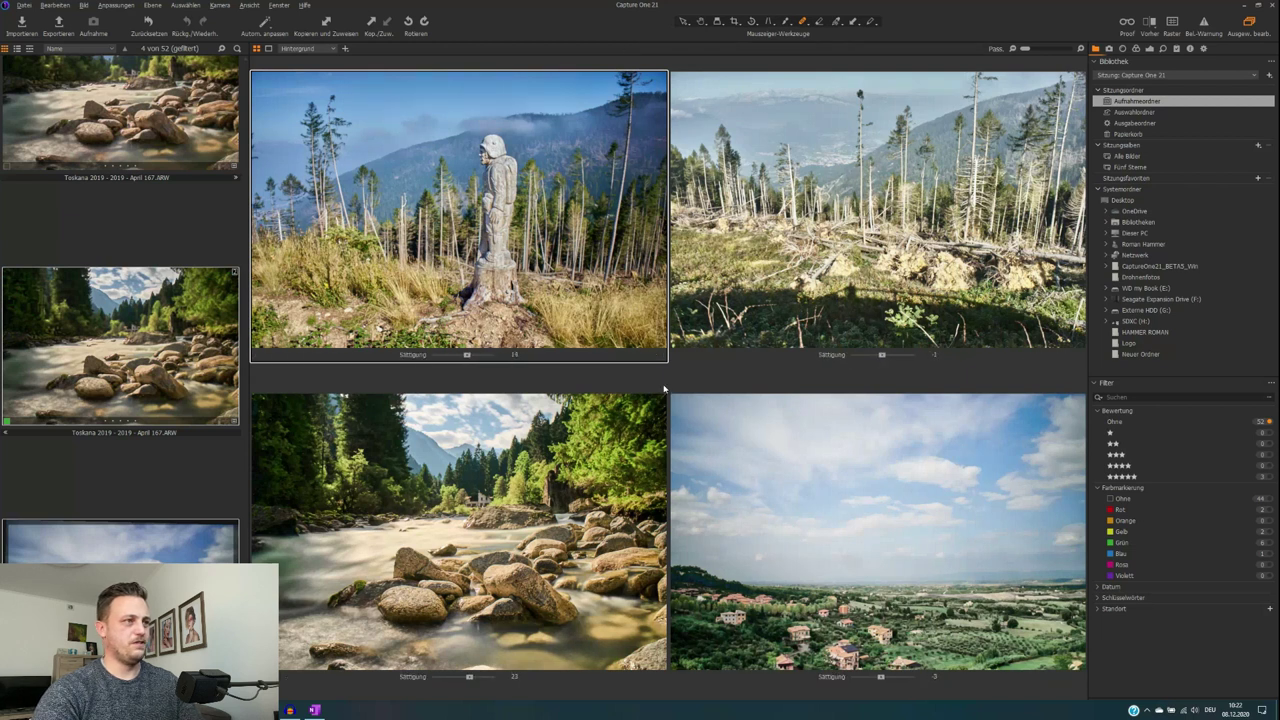
pyautogui.scroll(-6, 664, 388)
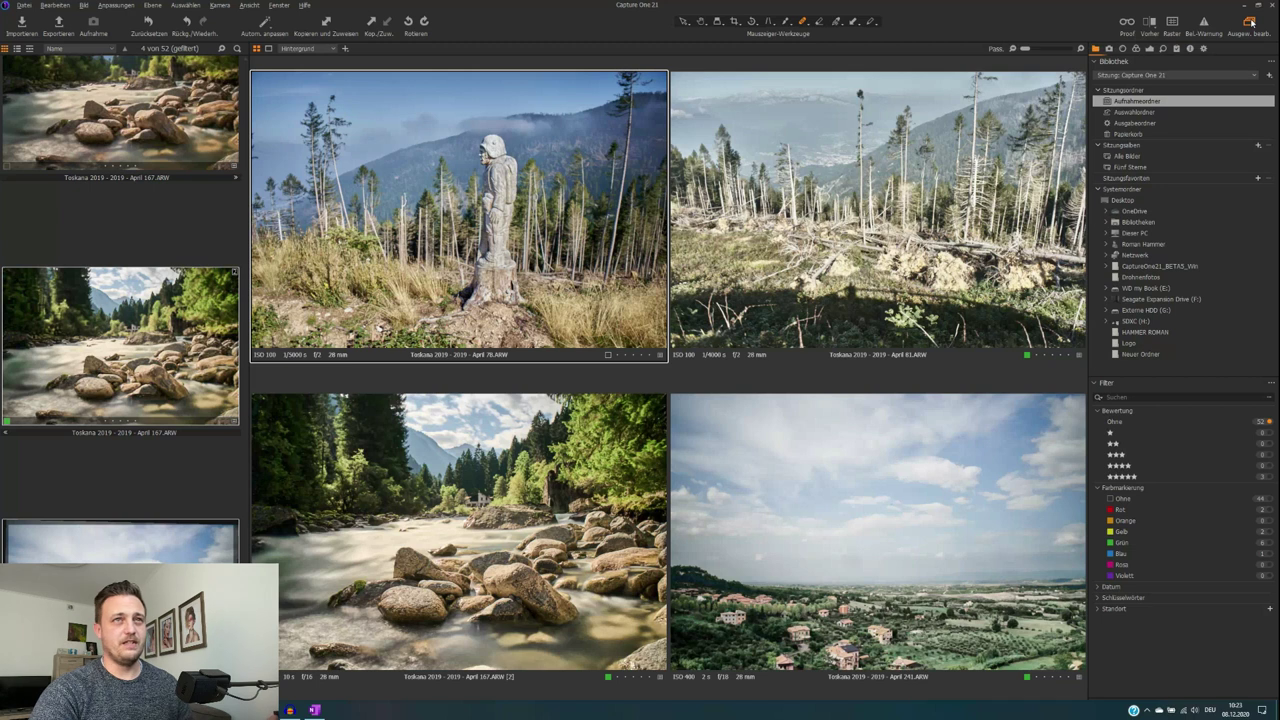
# Open the toolbar customization to view the available toolbar items, then close it without changing anything.
pyautogui.rightClick(990, 27)
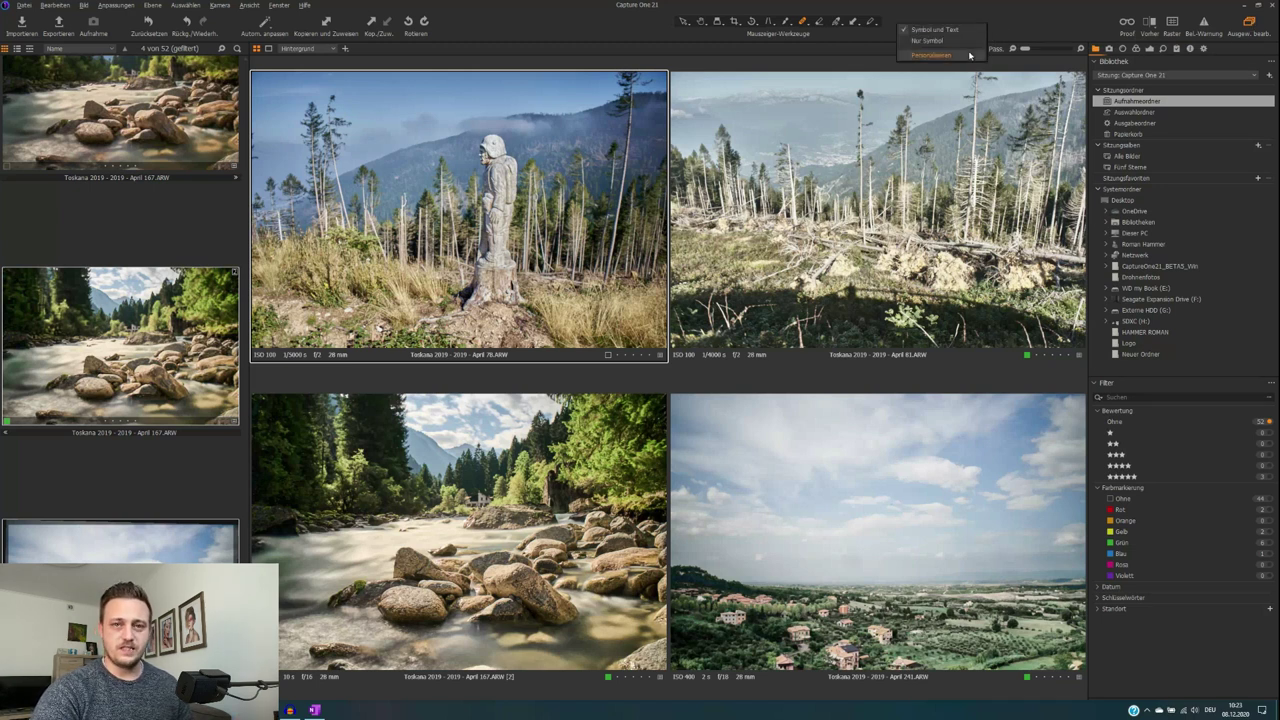
pyautogui.click(969, 55)
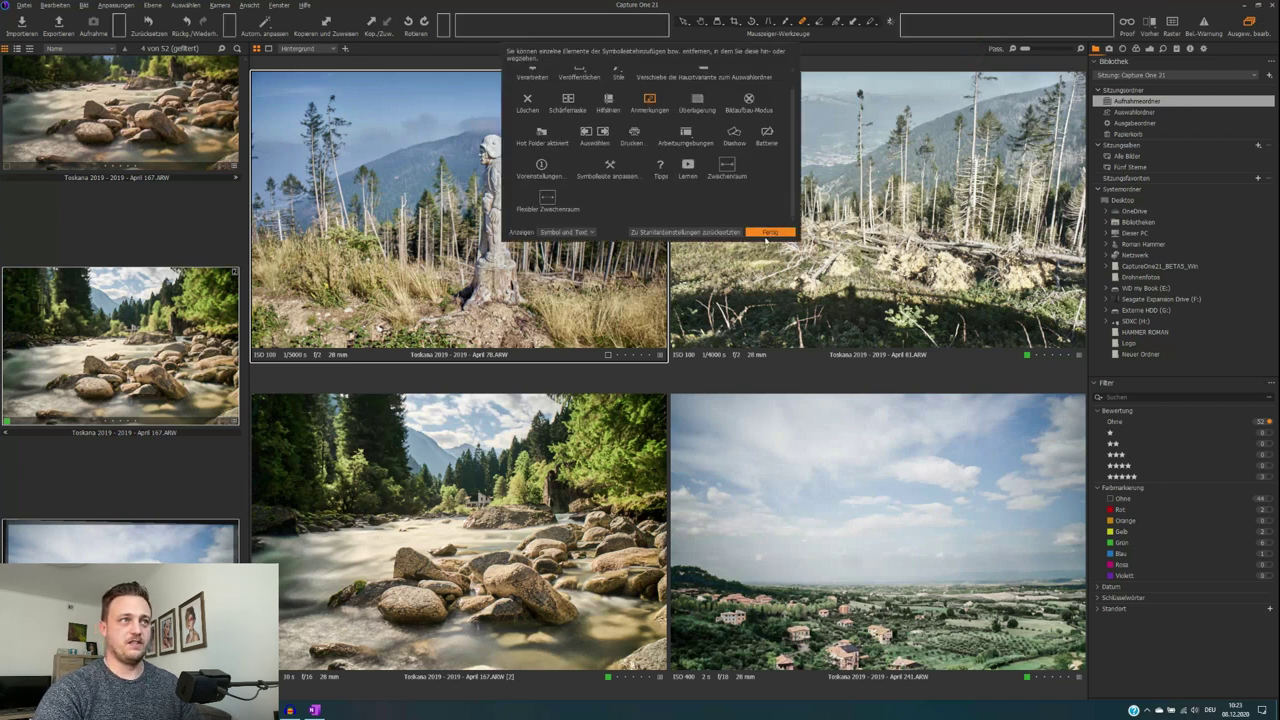
pyautogui.click(769, 232)
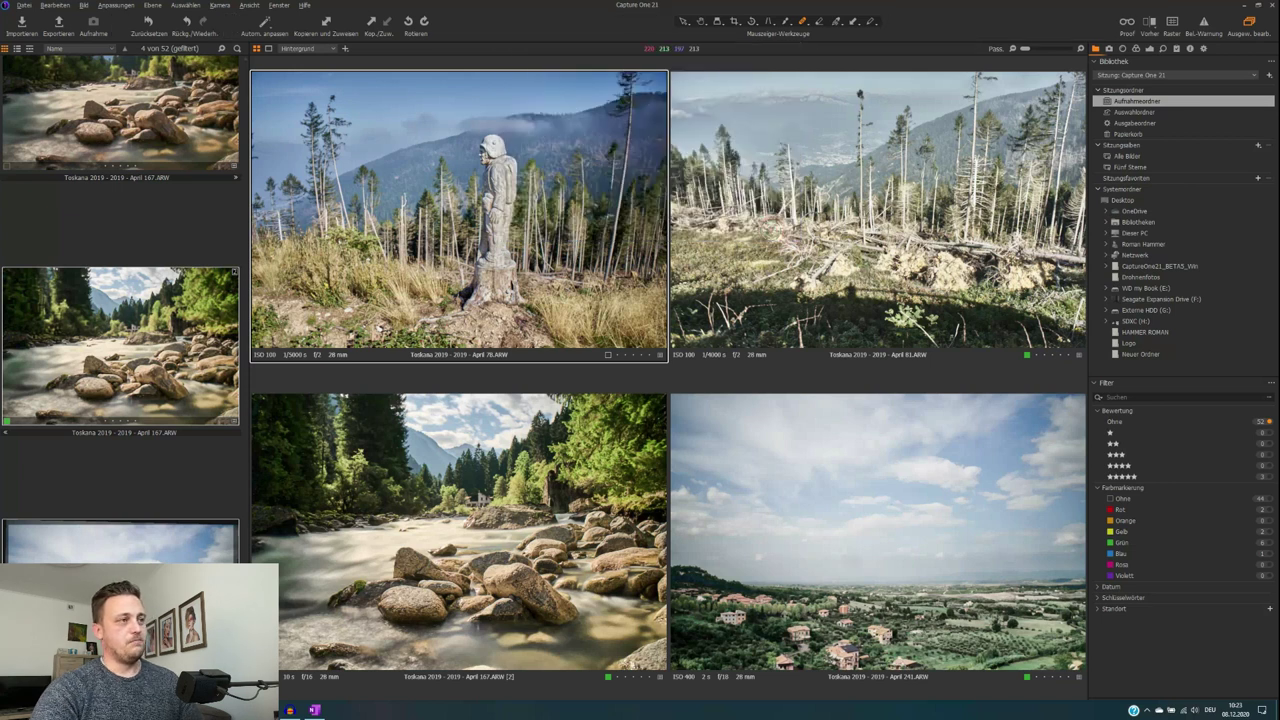